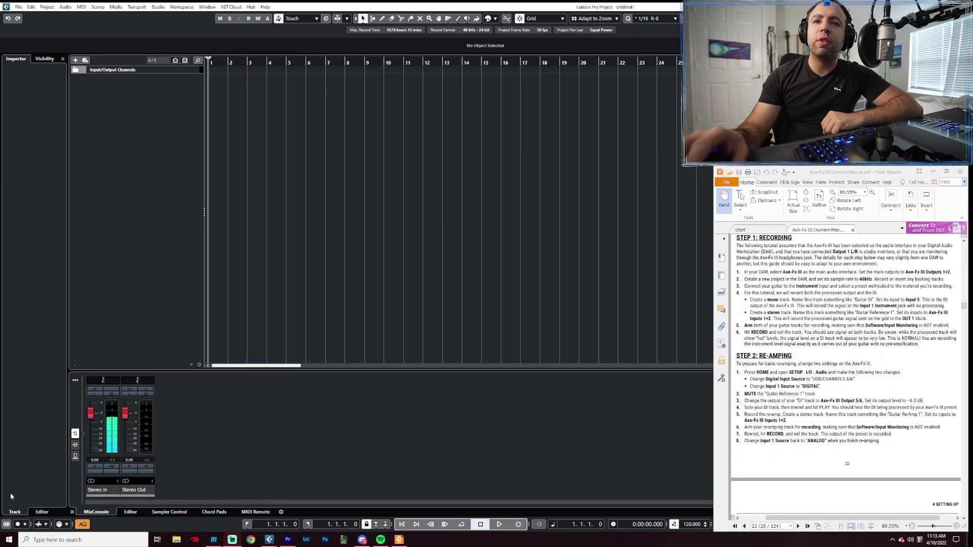
Step: Open Audio Connections and review the existing Stereo In input and the output buses
{"action": "left_click", "coordinate": [366, 298]}
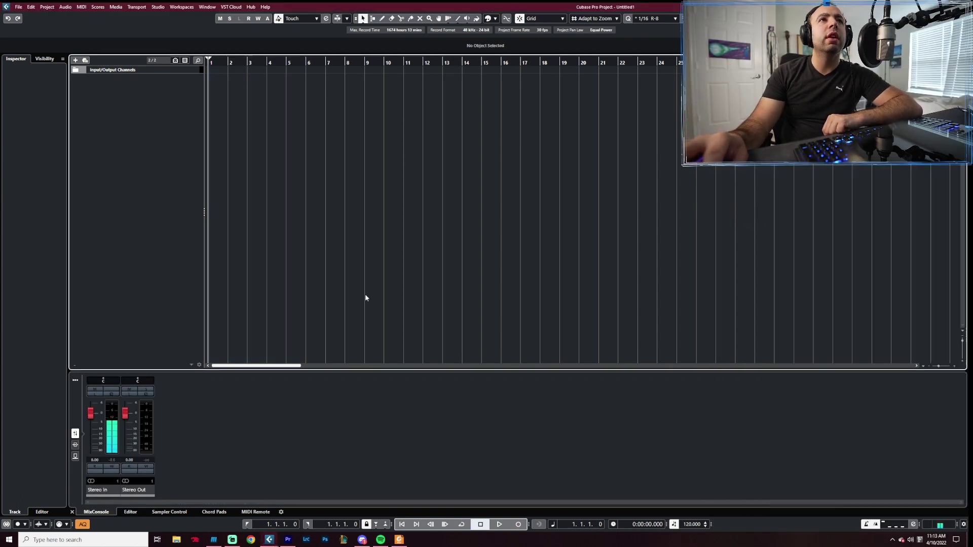
{"action": "left_click", "coordinate": [399, 540]}
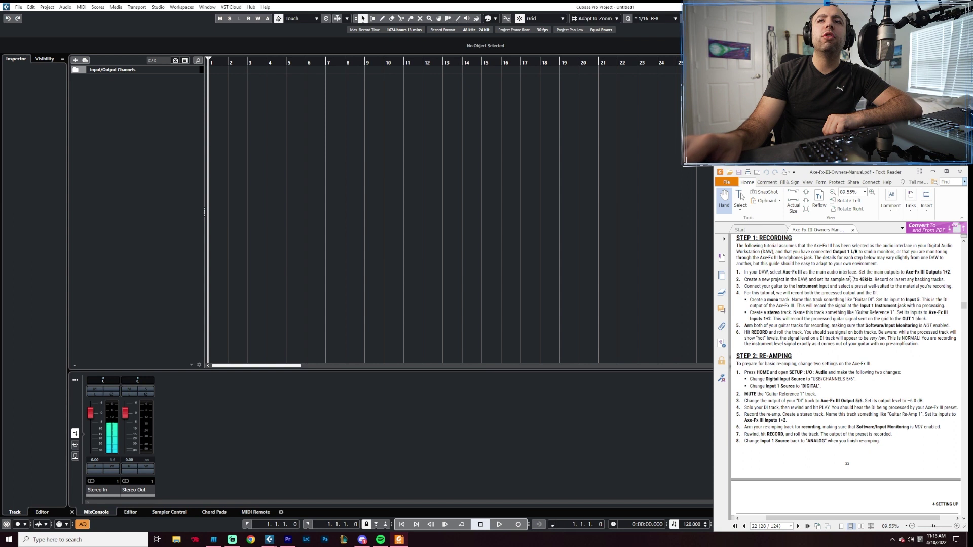
{"action": "left_click", "coordinate": [157, 7]}
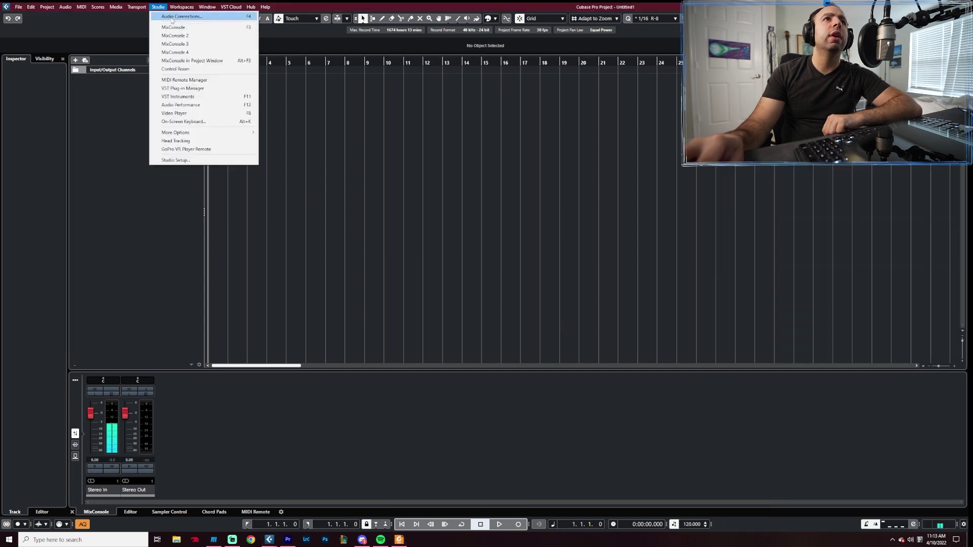
{"action": "left_click", "coordinate": [172, 17]}
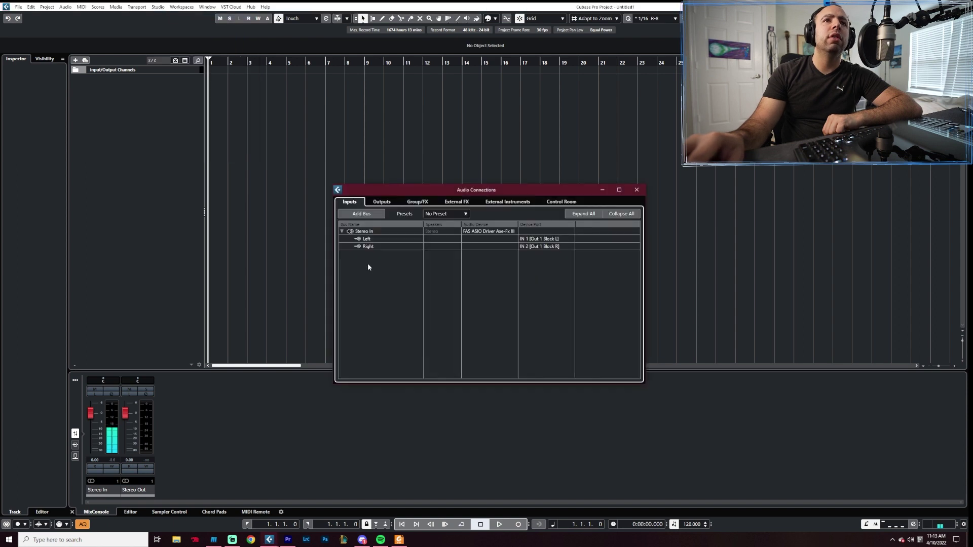
{"action": "left_click", "coordinate": [369, 233]}
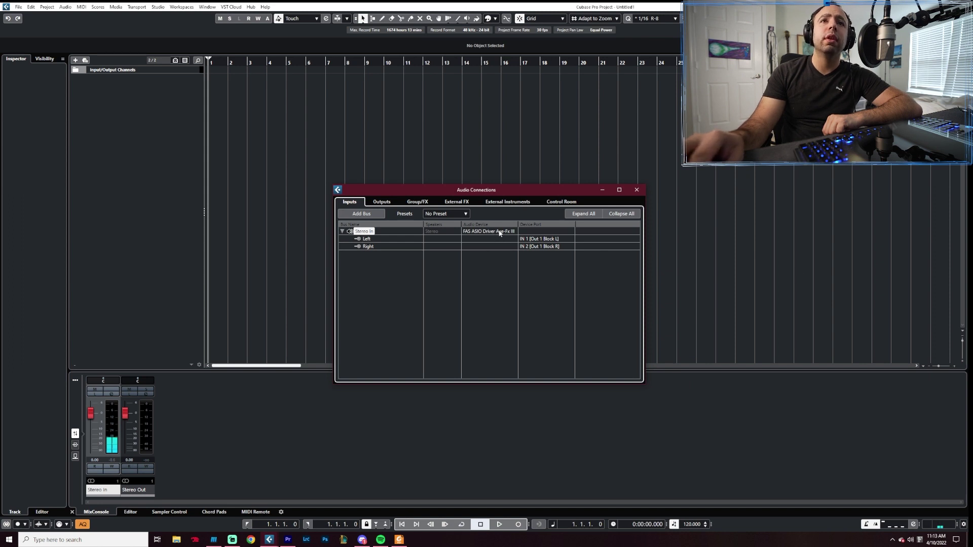
{"action": "left_click", "coordinate": [382, 201]}
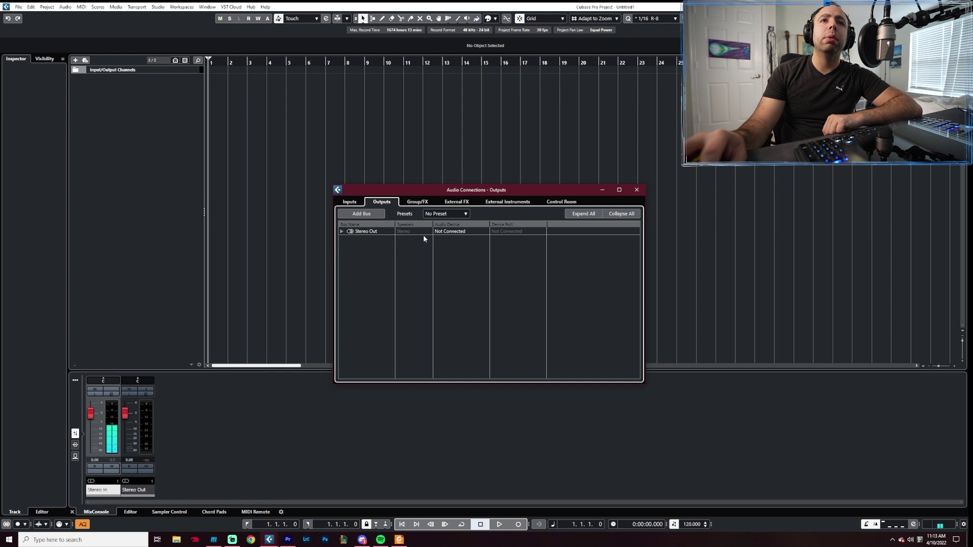
{"action": "left_click", "coordinate": [349, 202]}
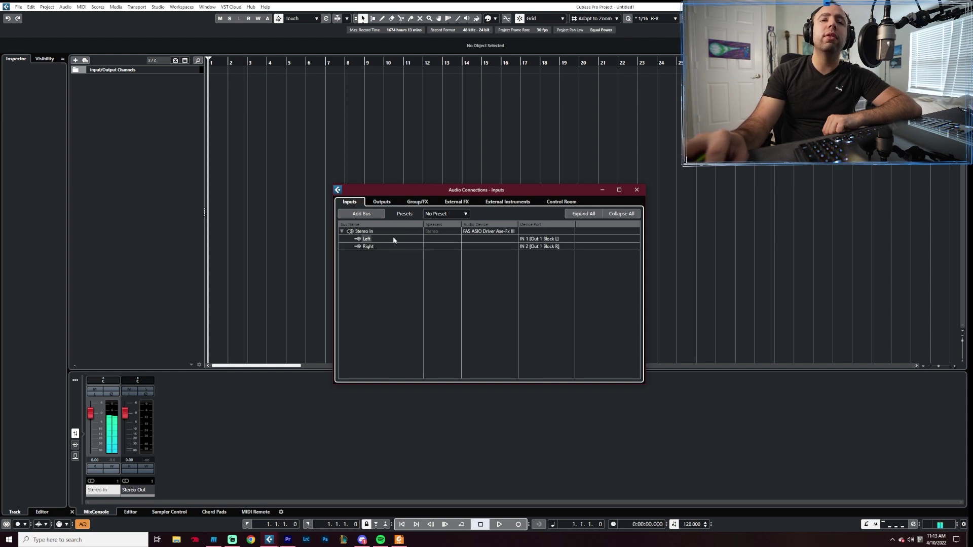
Step: Add a mono input bus named DI assigned to port IN 5 [In 1 Instr]
{"action": "left_click", "coordinate": [361, 214]}
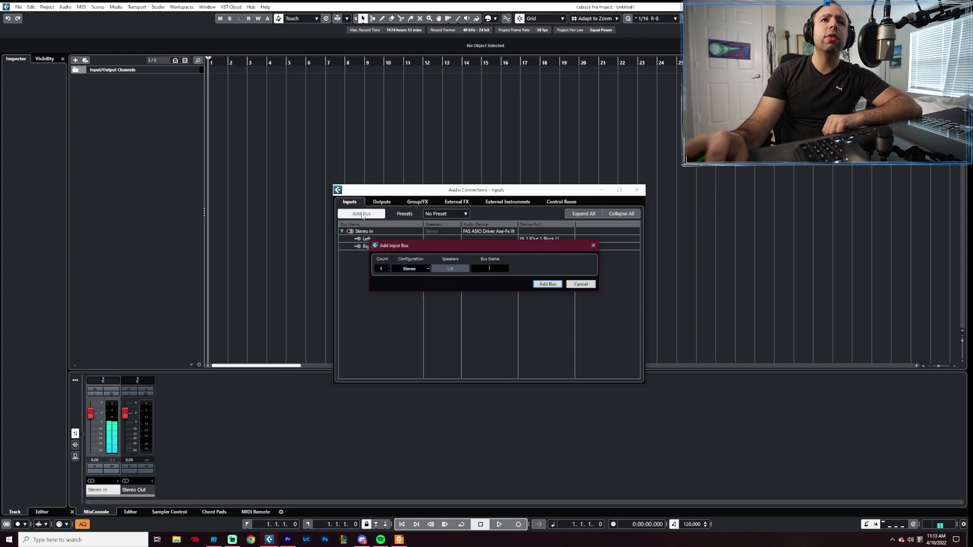
{"action": "left_click", "coordinate": [419, 271]}
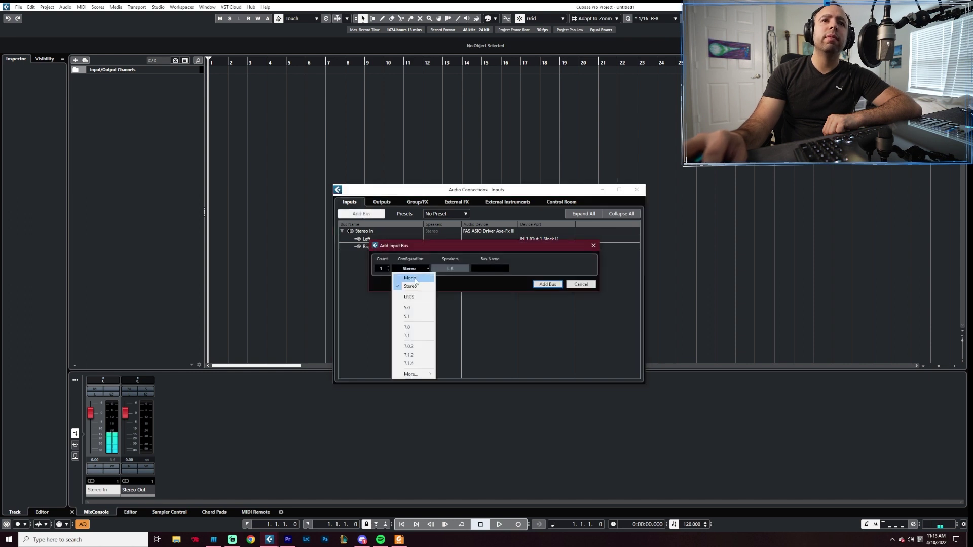
{"action": "left_click", "coordinate": [412, 278]}
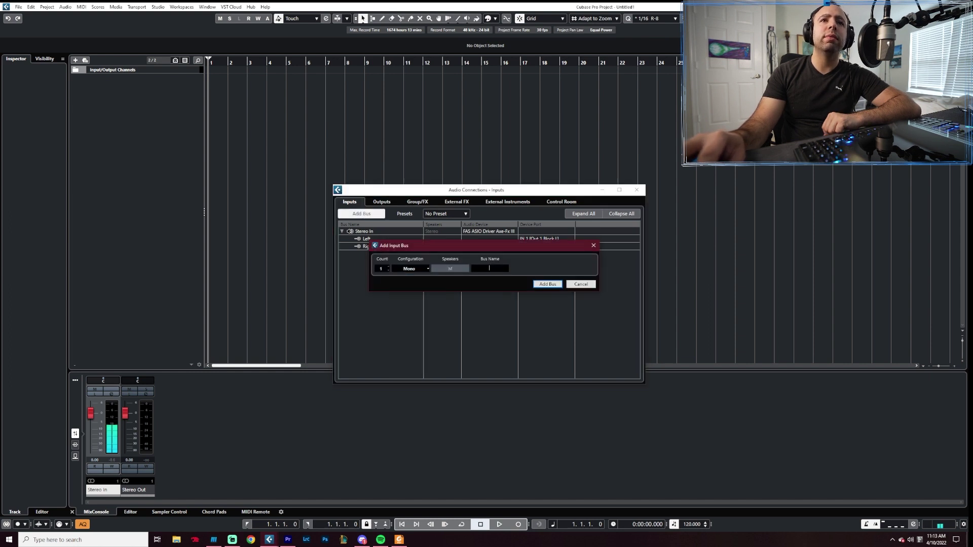
{"action": "type", "text": "DI"}
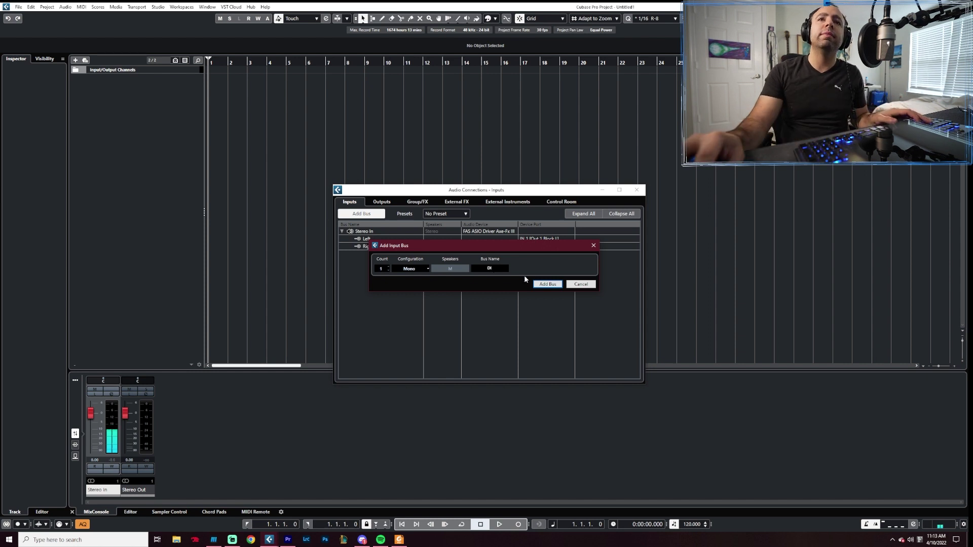
{"action": "left_click", "coordinate": [541, 284]}
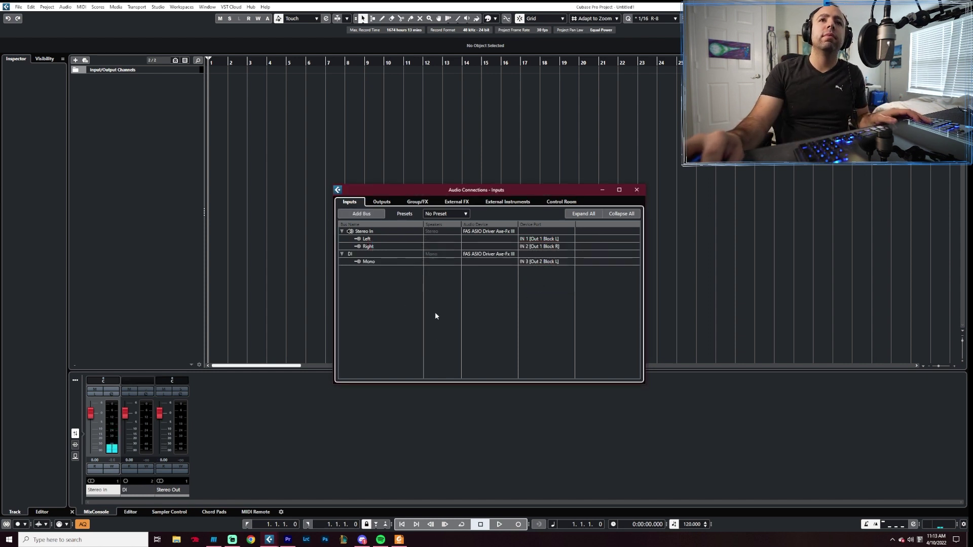
{"action": "left_click", "coordinate": [538, 262]}
{"action": "left_click", "coordinate": [537, 310]}
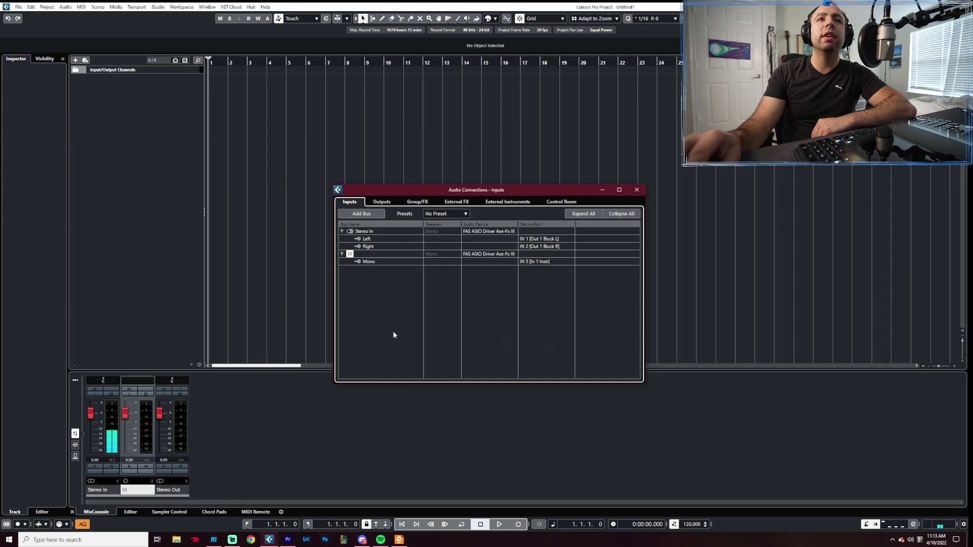
{"action": "left_click", "coordinate": [399, 540]}
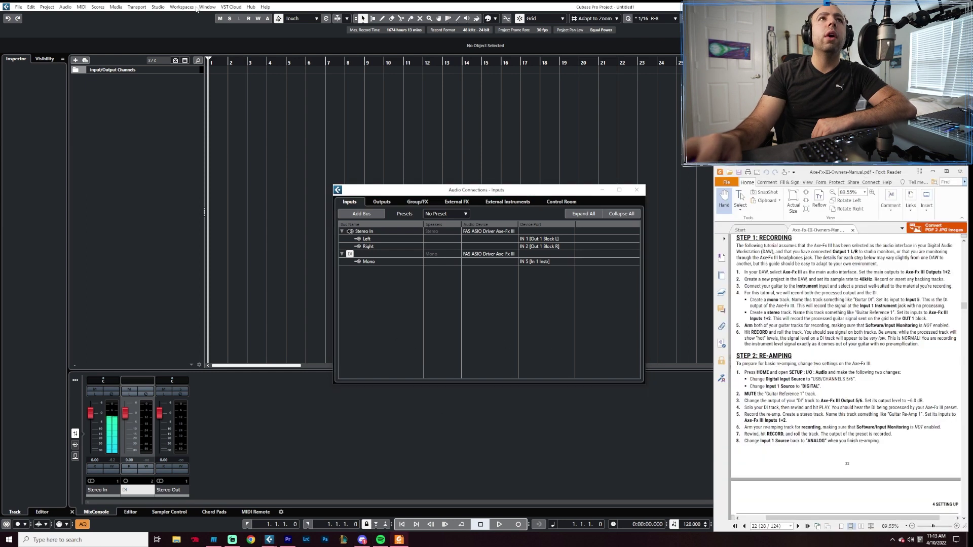
Step: Check that Studio Setup uses the FAS ASIO Driver Axe-Fx III, then accept it with OK
{"action": "left_click", "coordinate": [157, 13]}
{"action": "left_click", "coordinate": [157, 6]}
{"action": "left_click", "coordinate": [167, 162]}
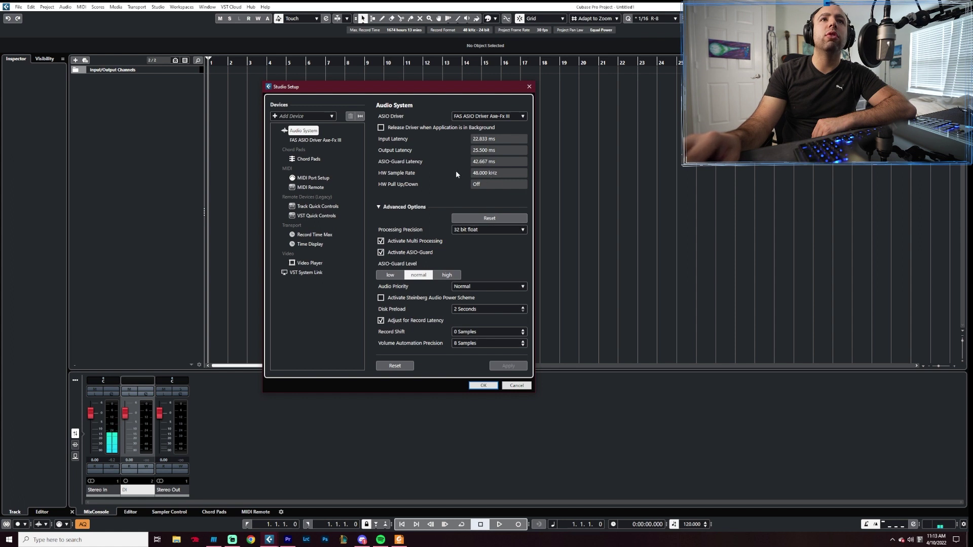
{"action": "left_click", "coordinate": [483, 385]}
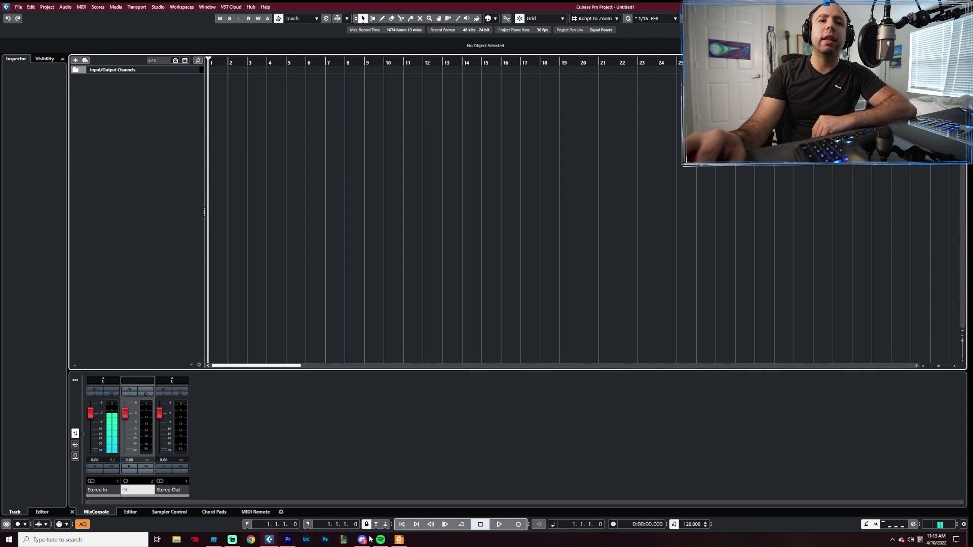
{"action": "left_click", "coordinate": [399, 539]}
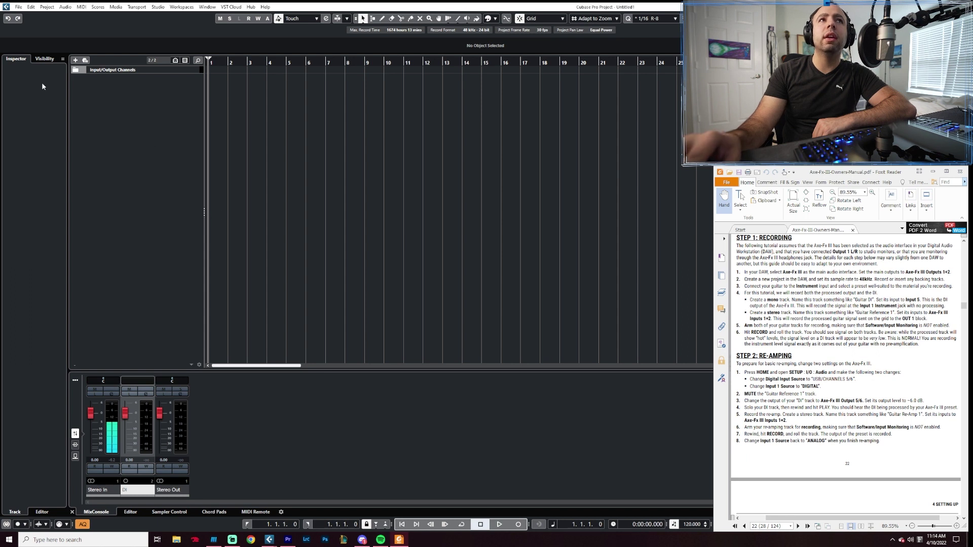
Step: Add a stereo audio track named 'Reference Track' fed from Stereo In
{"action": "left_click", "coordinate": [128, 110]}
{"action": "right_click", "coordinate": [146, 126]}
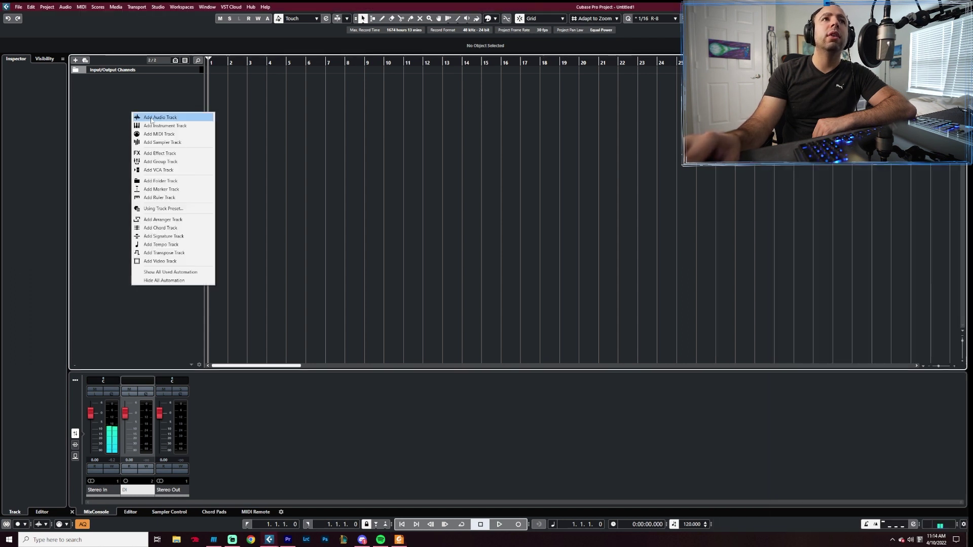
{"action": "left_click", "coordinate": [151, 120]}
{"action": "left_click", "coordinate": [408, 172]}
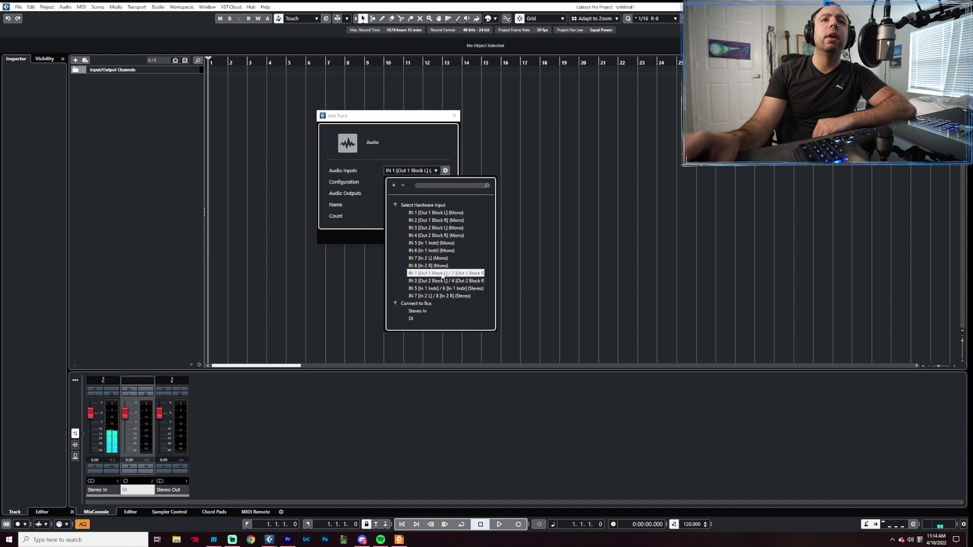
{"action": "left_click", "coordinate": [440, 273]}
{"action": "left_click", "coordinate": [417, 204]}
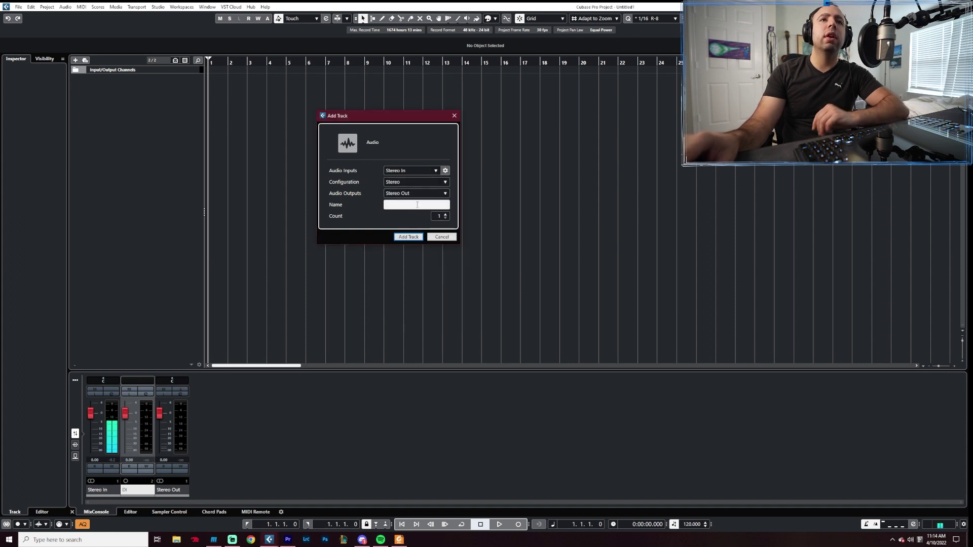
{"action": "type", "text": "Reference Track"}
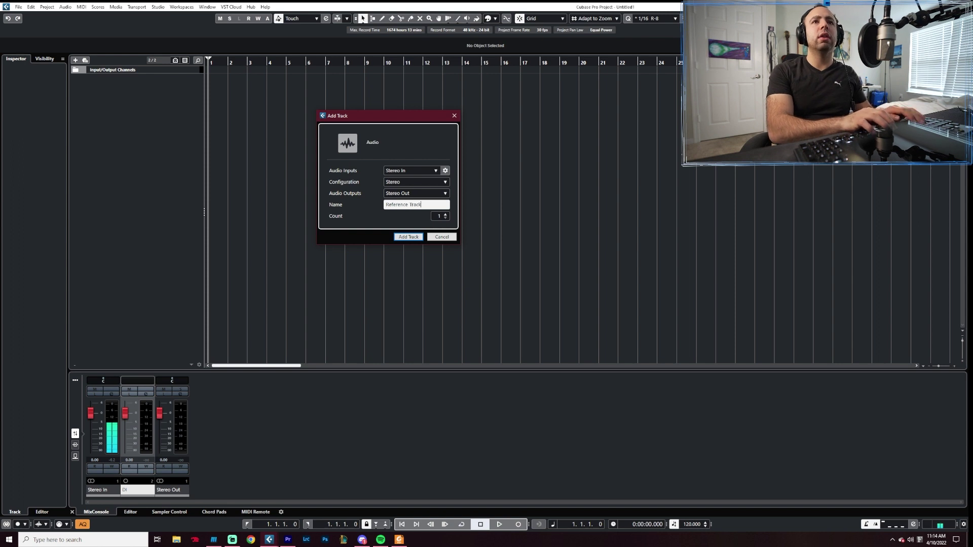
{"action": "key", "text": "Return"}
Step: Add a mono audio track named 'DI' with input DI and output Stereo Out
{"action": "right_click", "coordinate": [154, 129]}
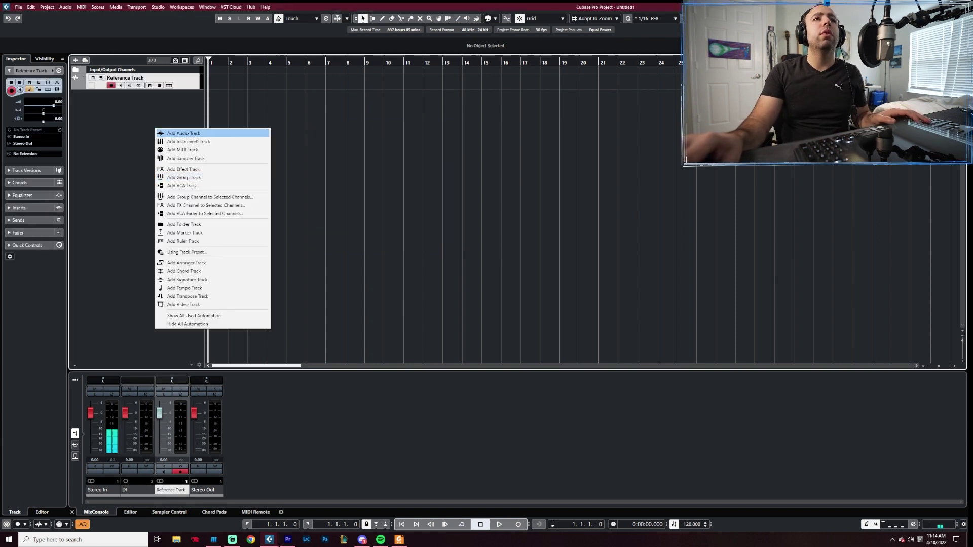
{"action": "left_click", "coordinate": [238, 133]}
{"action": "left_click", "coordinate": [415, 182]}
{"action": "left_click", "coordinate": [415, 191]}
{"action": "left_click", "coordinate": [415, 182]}
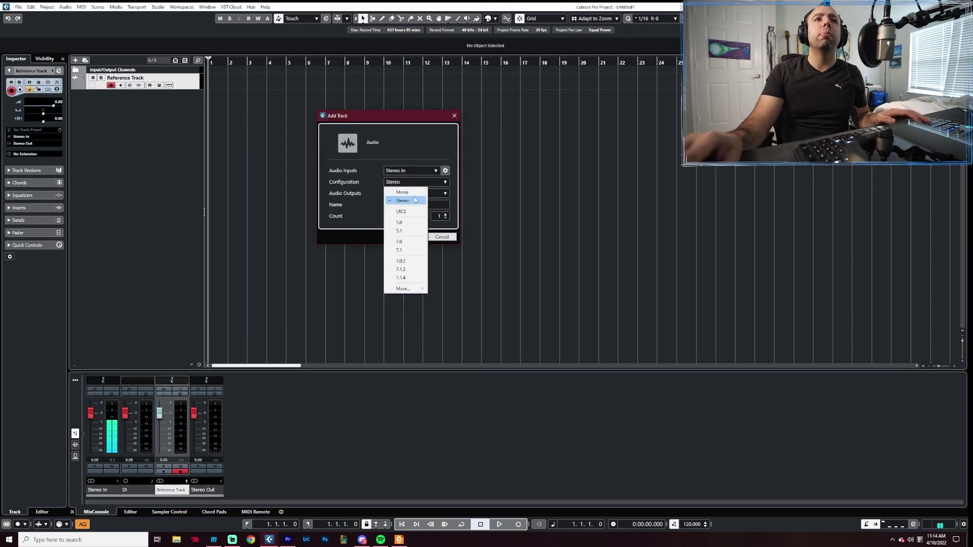
{"action": "left_click", "coordinate": [415, 191]}
{"action": "left_click", "coordinate": [423, 170]}
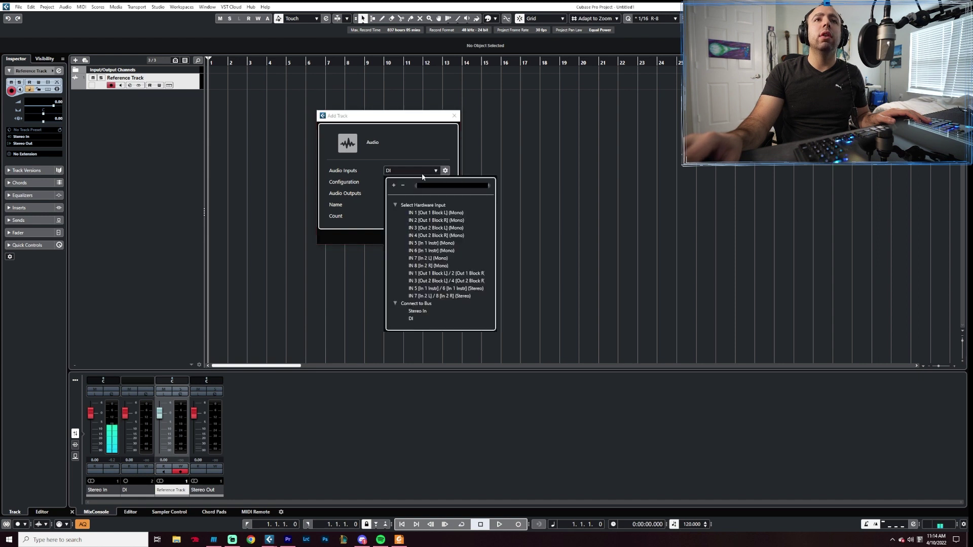
{"action": "left_click", "coordinate": [418, 316]}
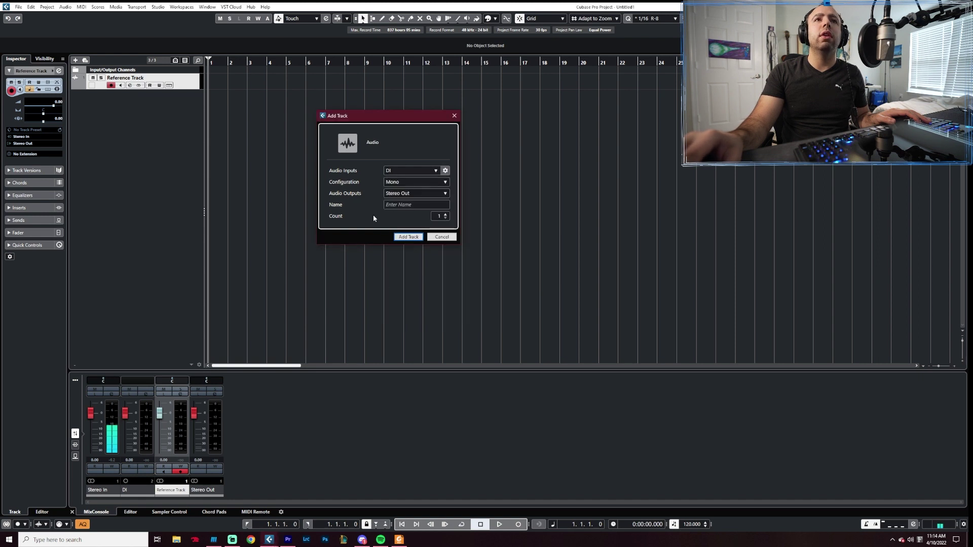
{"action": "left_click", "coordinate": [418, 193]}
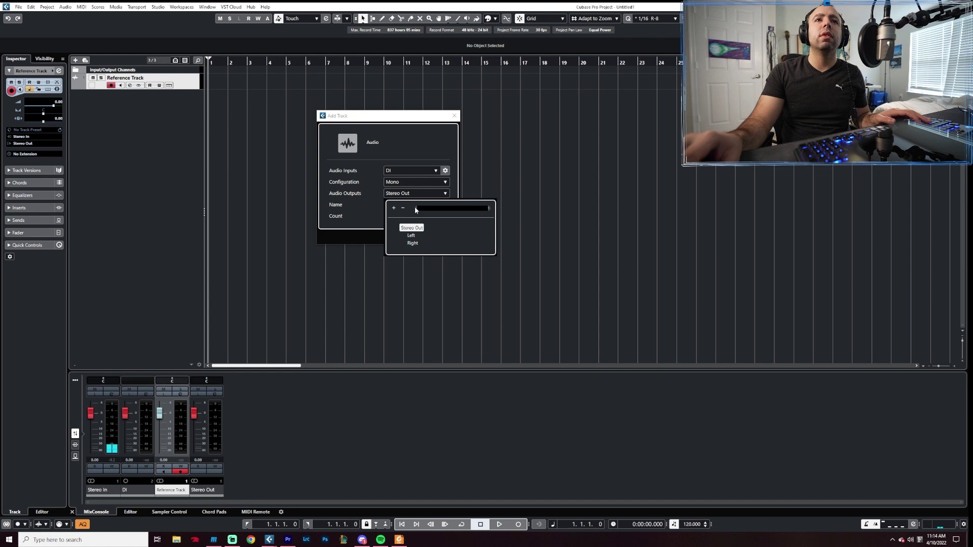
{"action": "left_click", "coordinate": [454, 193]}
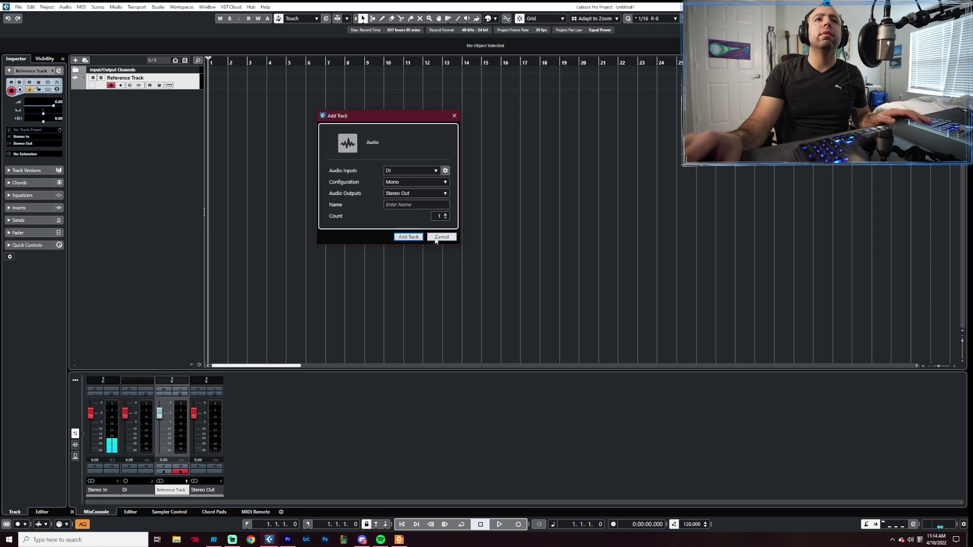
{"action": "left_click", "coordinate": [405, 205]}
{"action": "type", "text": "DI"}
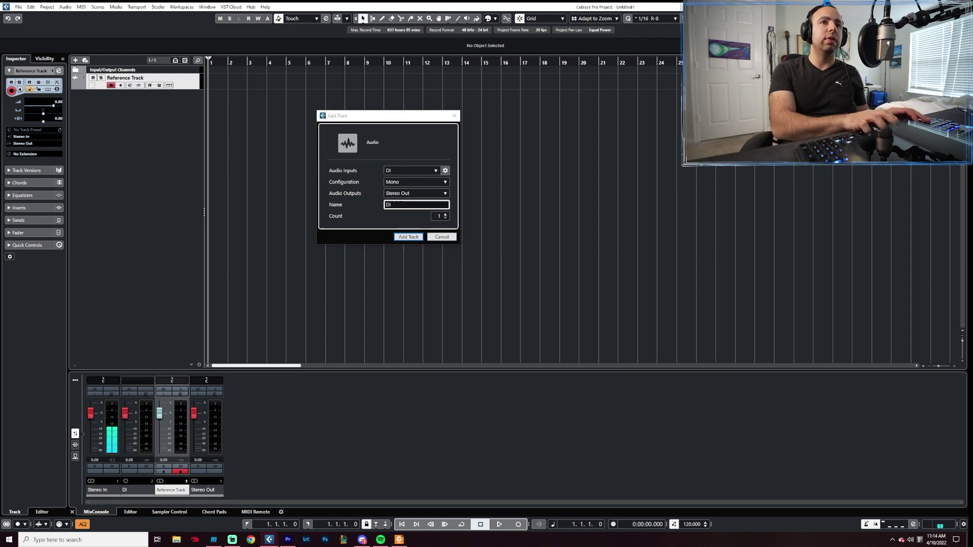
{"action": "key", "text": "Return"}
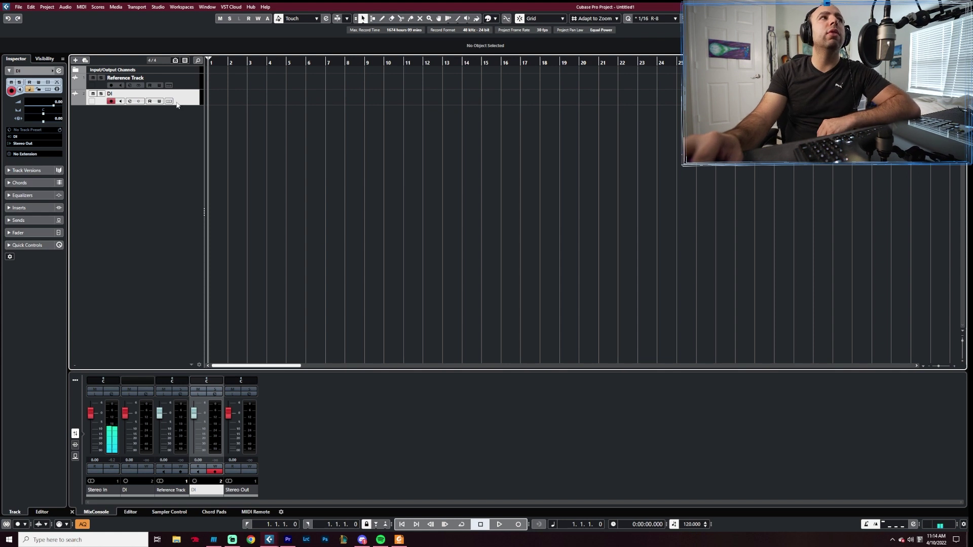
{"action": "left_click", "coordinate": [398, 539]}
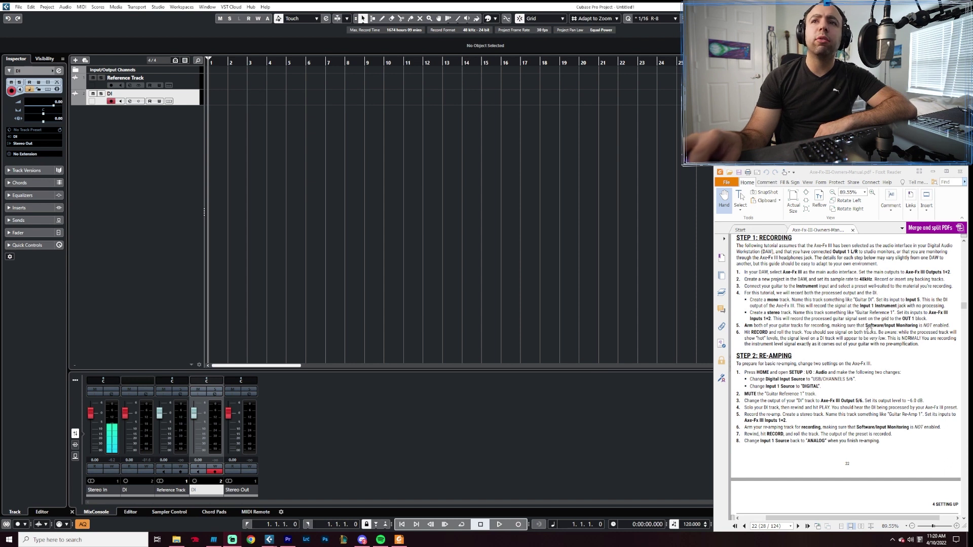
{"action": "left_click", "coordinate": [131, 8]}
Step: Confirm the FAS ASIO Driver Axe-Fx III in Studio Setup, then record-arm Reference Track and DI
{"action": "left_click", "coordinate": [158, 7]}
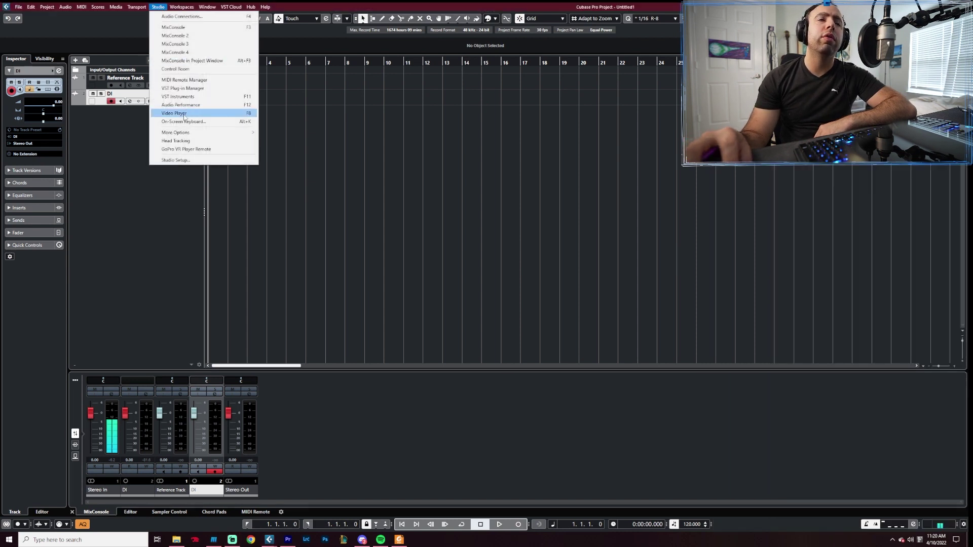
{"action": "left_click", "coordinate": [188, 160]}
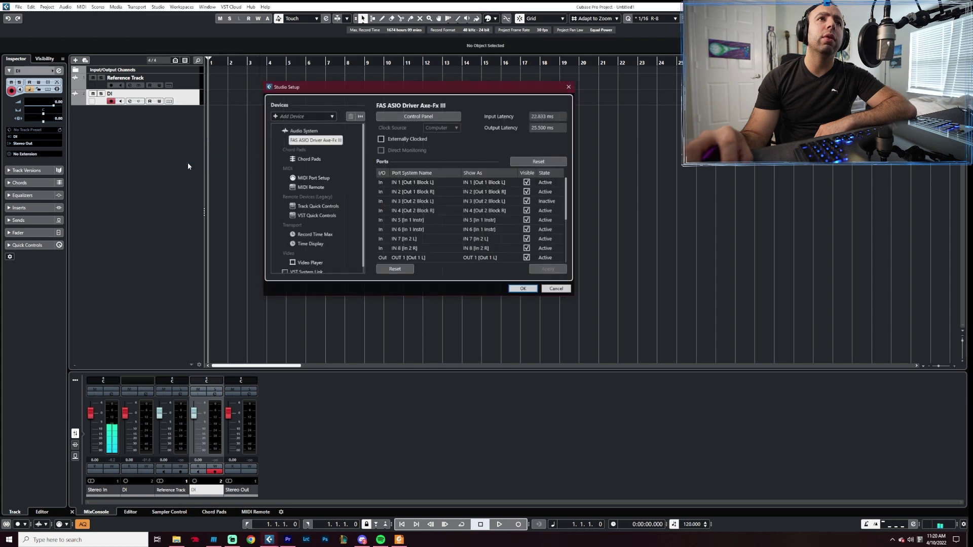
{"action": "left_click", "coordinate": [303, 131]}
{"action": "left_click", "coordinate": [308, 140]}
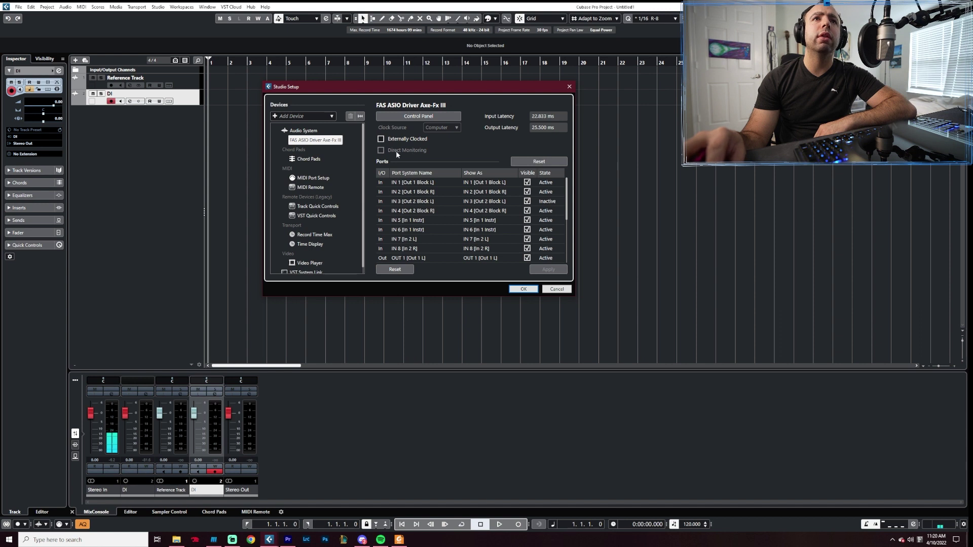
{"action": "left_click", "coordinate": [525, 291]}
{"action": "left_click", "coordinate": [191, 84]}
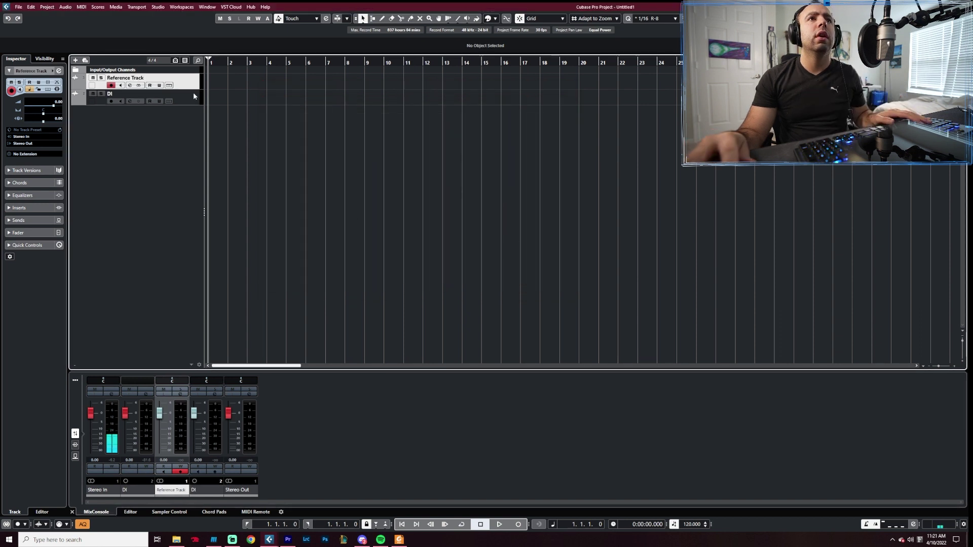
{"action": "left_click", "coordinate": [187, 100], "text": "ctrl"}
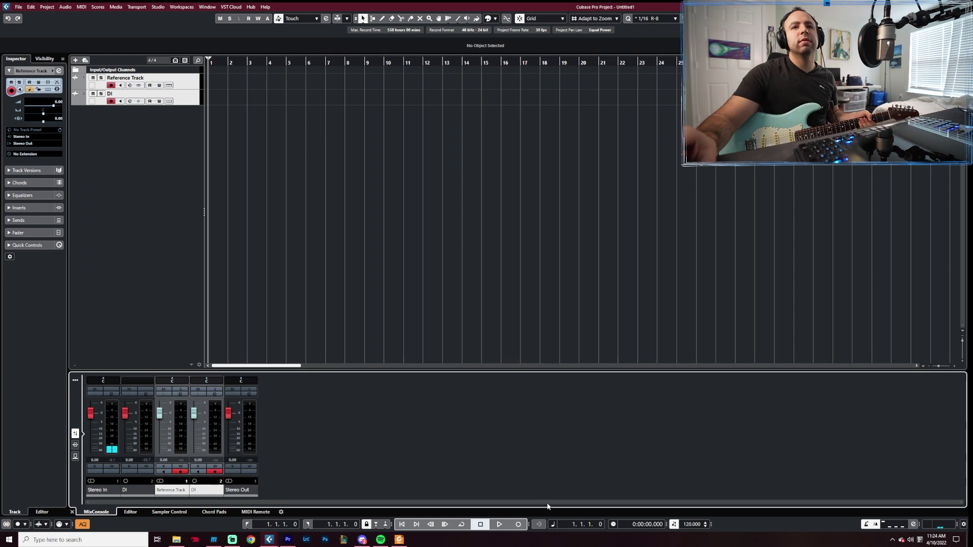
Step: Record about eight bars onto the armed Reference Track and DI tracks, then stop
{"action": "left_click", "coordinate": [518, 525]}
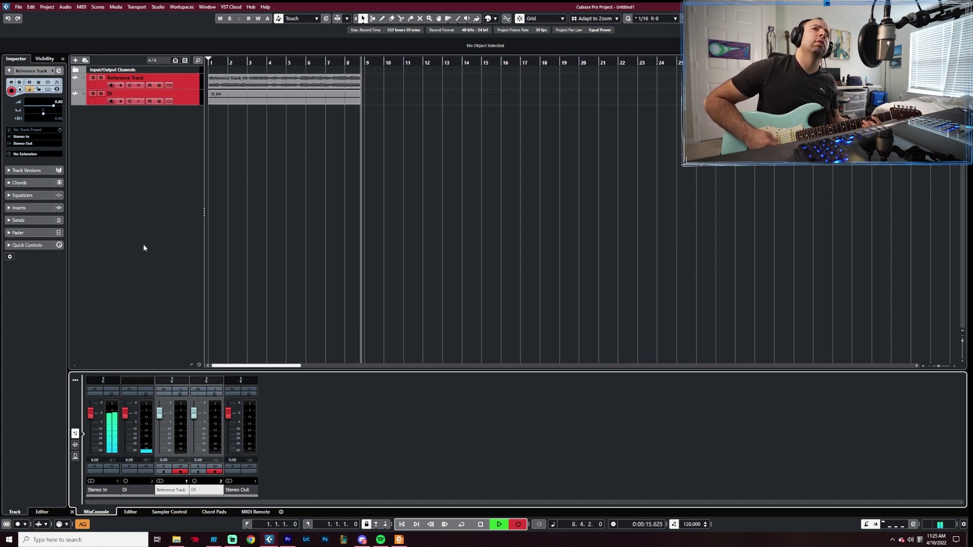
{"action": "key", "text": "space"}
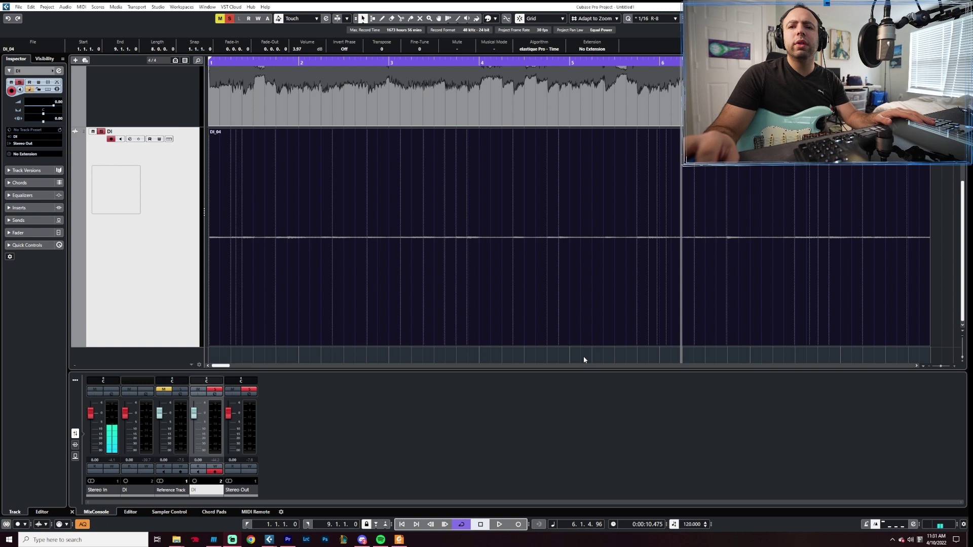
Step: Play back the recorded Reference Track_04 and DI_04 take, then stop playback
{"action": "left_click", "coordinate": [223, 66]}
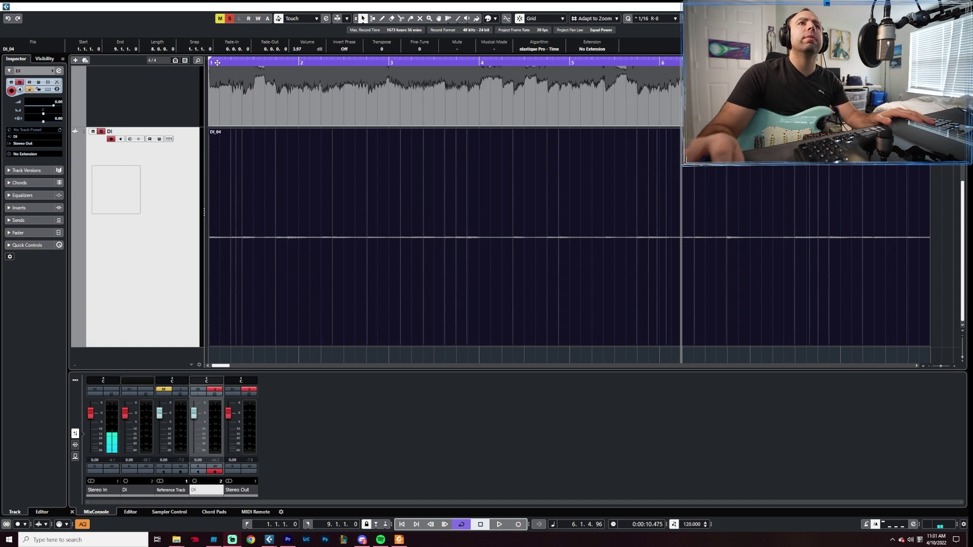
{"action": "key", "text": "space"}
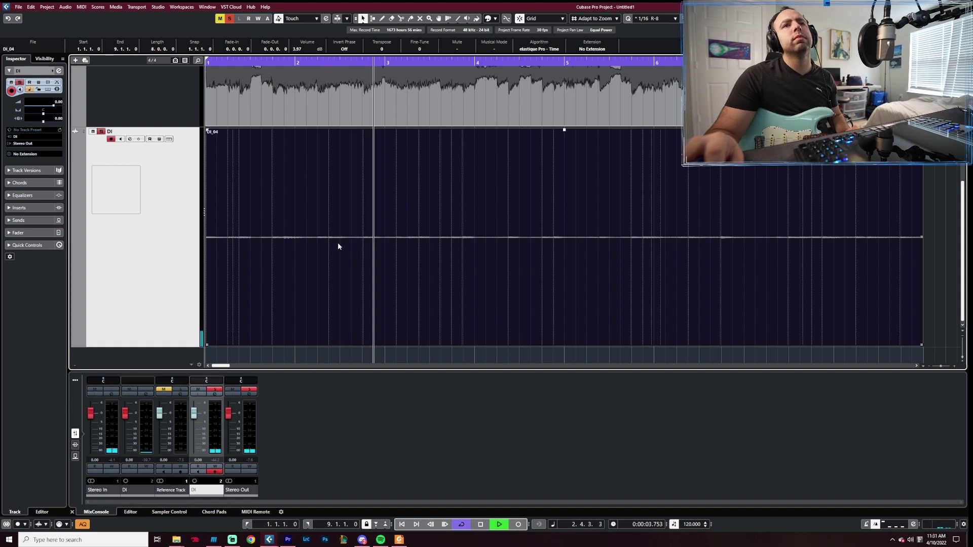
{"action": "key", "text": "space"}
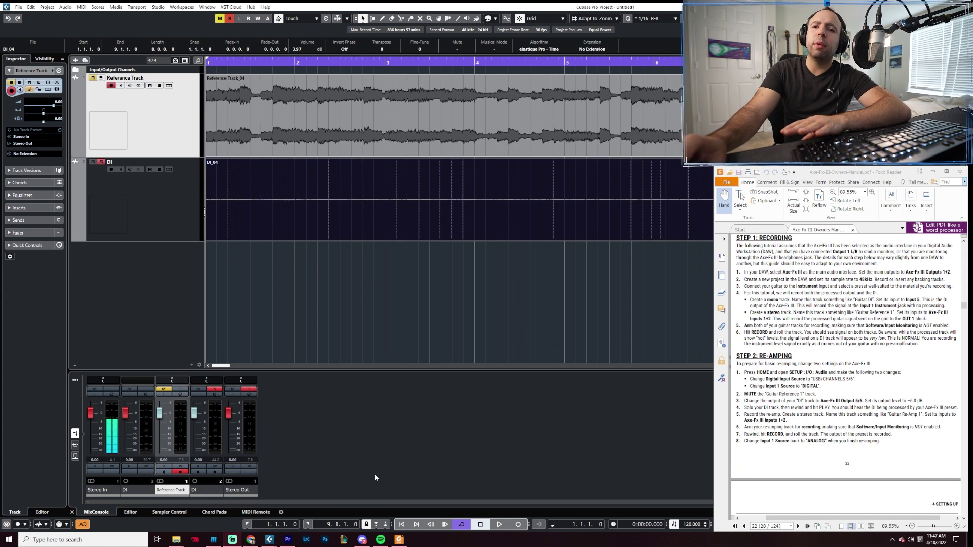
Step: In Axe-Edit III's audio setup, verify Input 1 Source is Digital from USB (CHANNELS 5/6)
{"action": "left_click", "coordinate": [214, 540]}
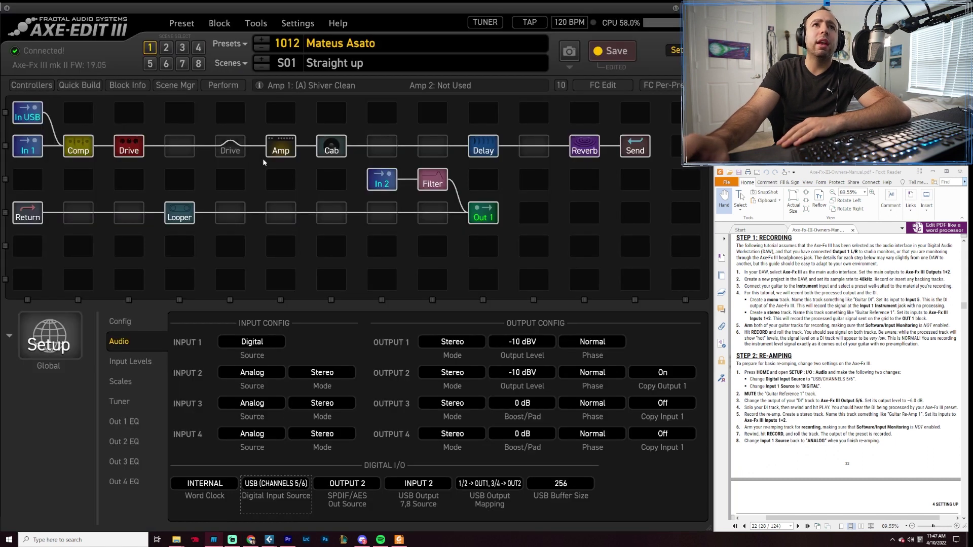
{"action": "left_click", "coordinate": [256, 23]}
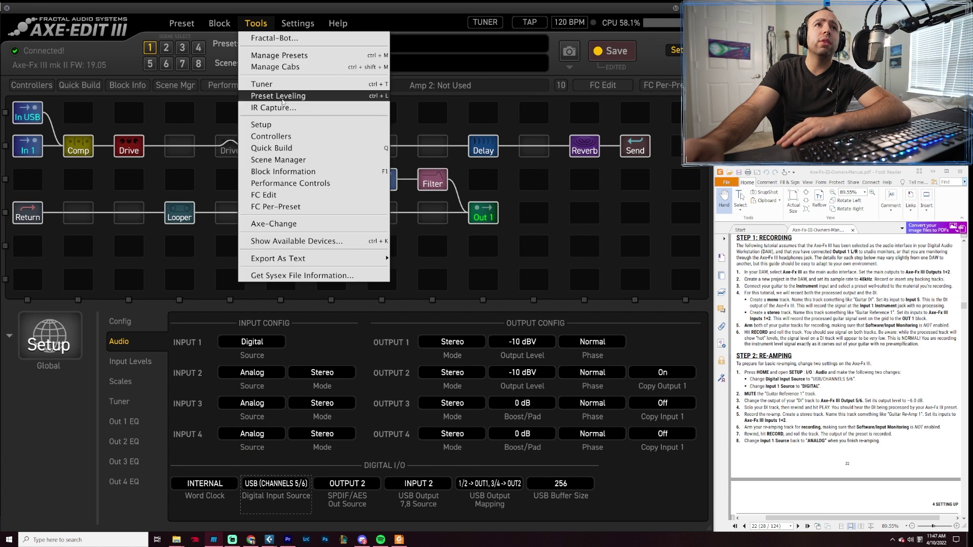
{"action": "left_click", "coordinate": [289, 128]}
{"action": "left_click", "coordinate": [256, 23]}
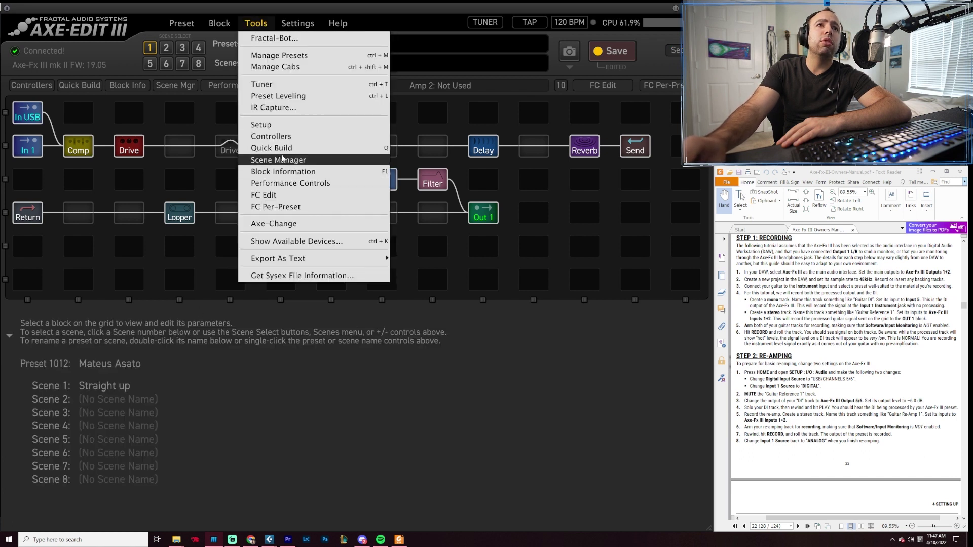
{"action": "left_click", "coordinate": [282, 123]}
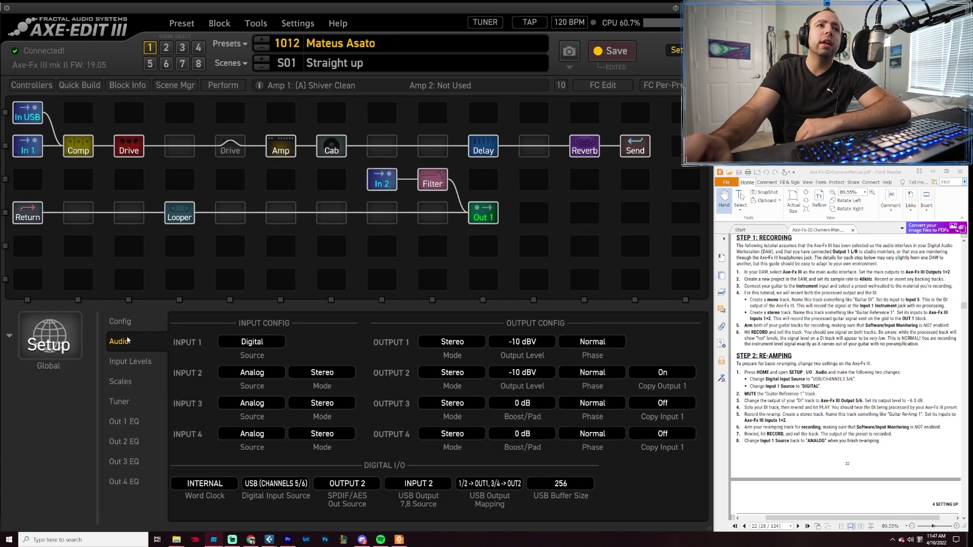
{"action": "left_click", "coordinate": [128, 345]}
{"action": "left_click", "coordinate": [255, 343]}
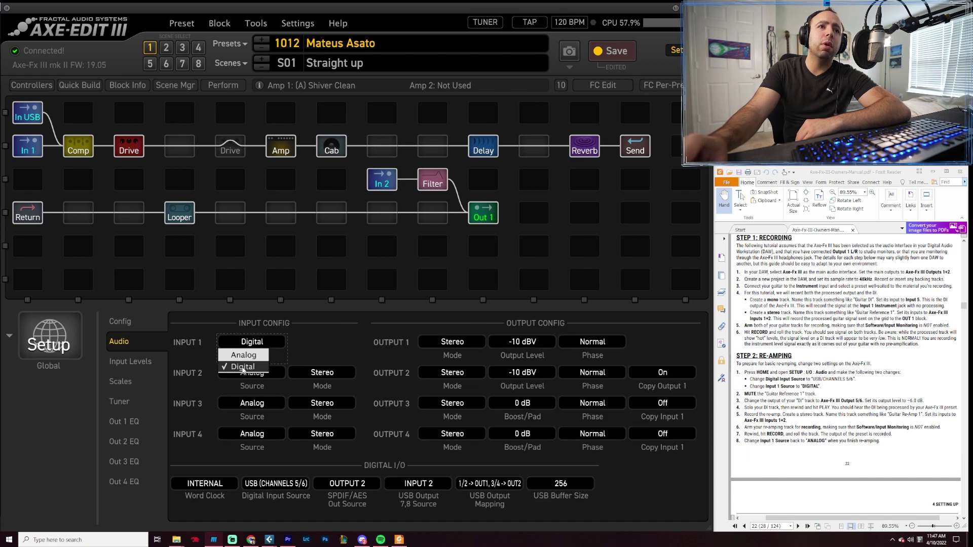
{"action": "left_click", "coordinate": [248, 367]}
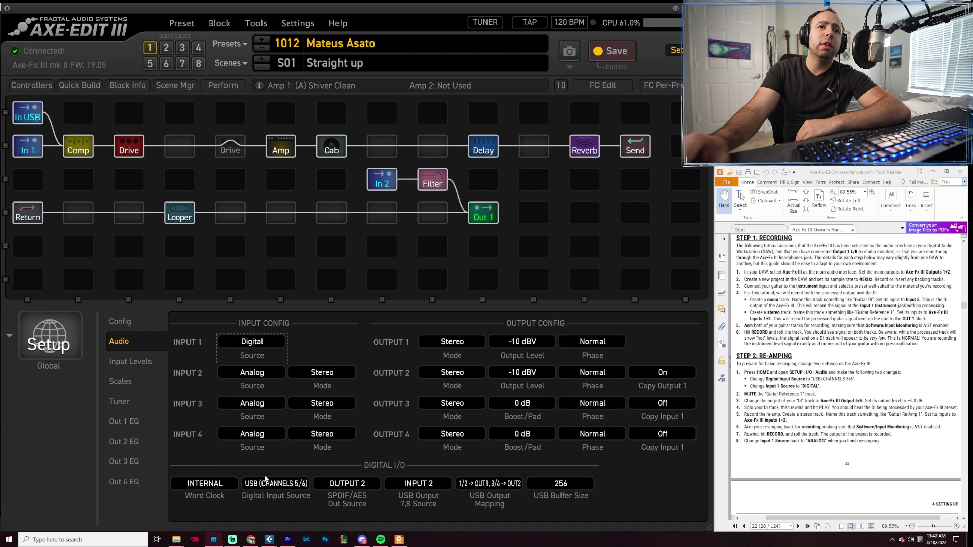
{"action": "left_click", "coordinate": [289, 484]}
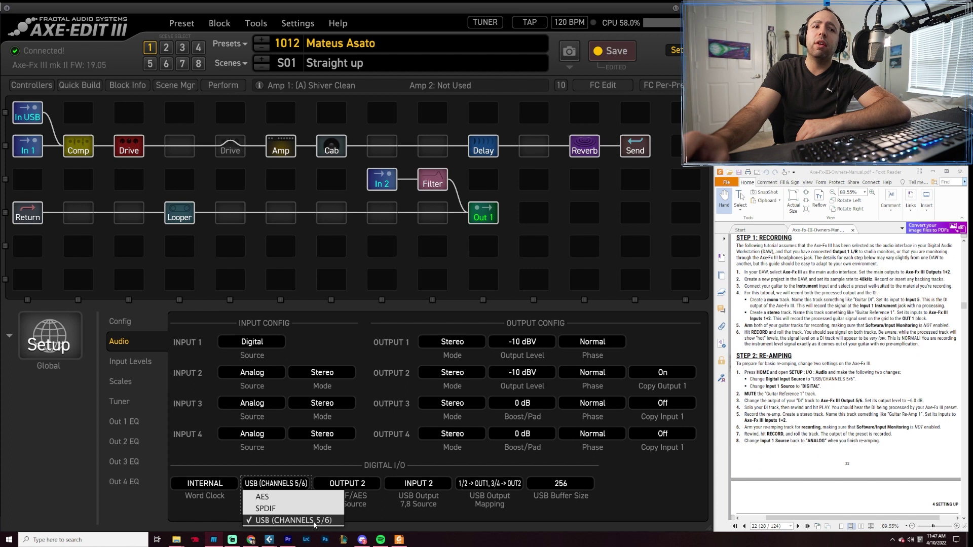
{"action": "left_click", "coordinate": [314, 522]}
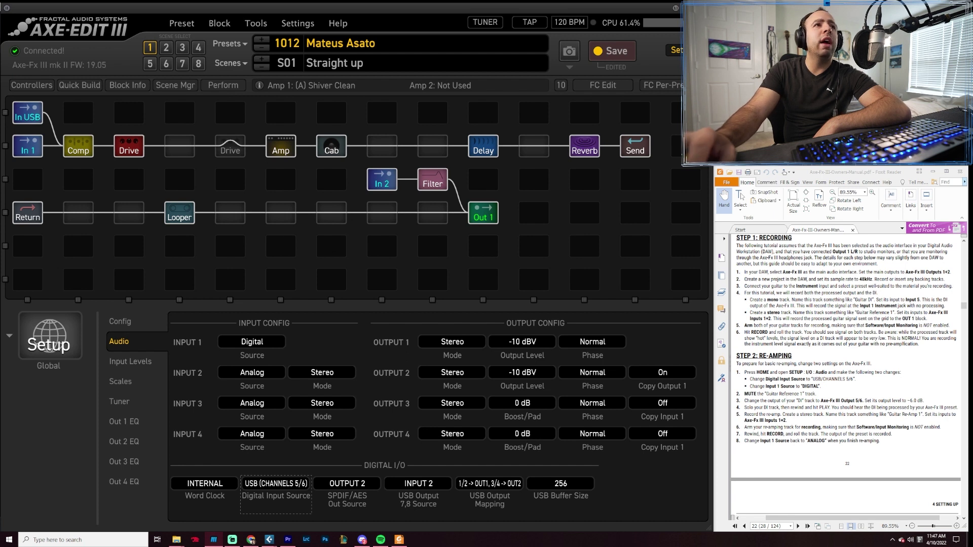
{"action": "left_click", "coordinate": [269, 539]}
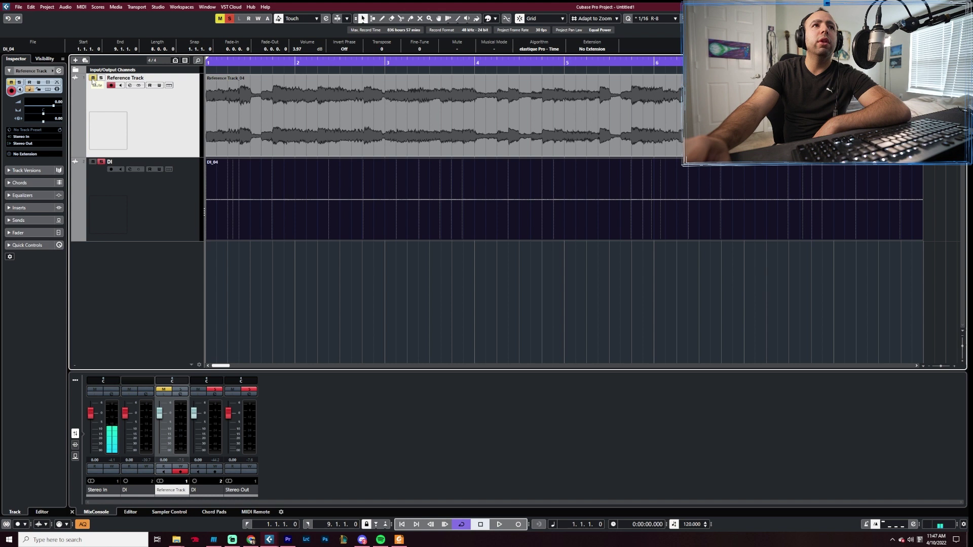
Step: Switch to the manual PDF to read the re-amping steps, then return to Cubase
{"action": "key", "text": "alt+Tab"}
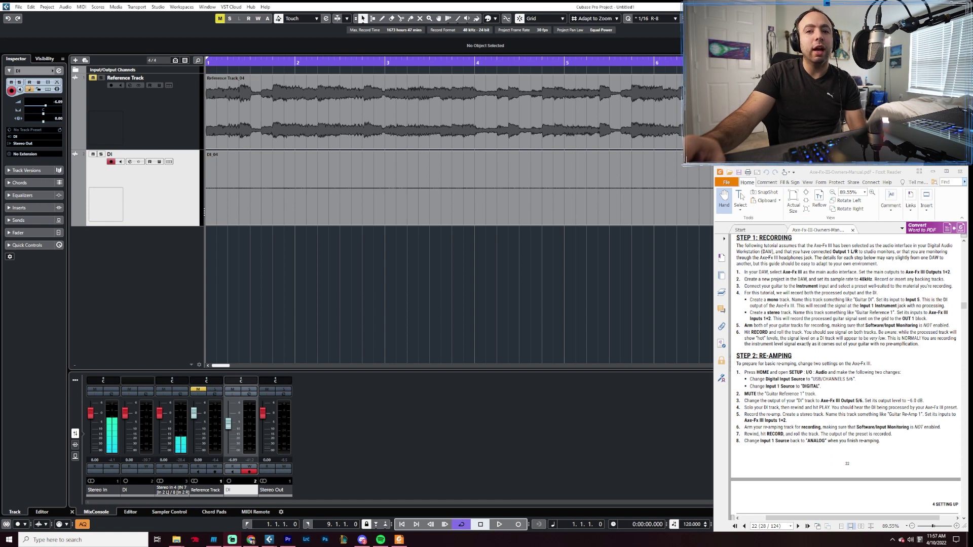
{"action": "left_click", "coordinate": [151, 206]}
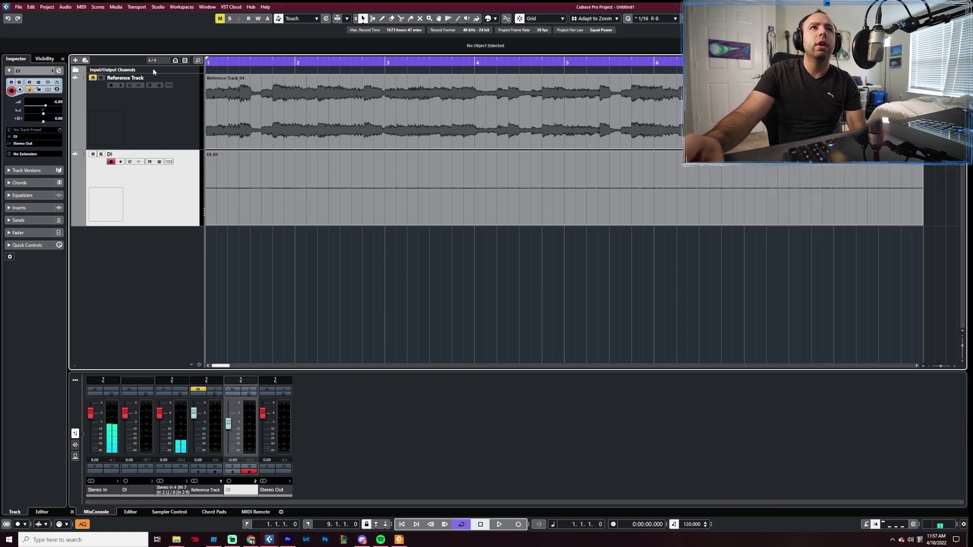
Step: Add a mono output bus named 'DI Out' assigned to OUT 5 [In 1 Block L]
{"action": "left_click", "coordinate": [157, 6]}
{"action": "left_click", "coordinate": [175, 80]}
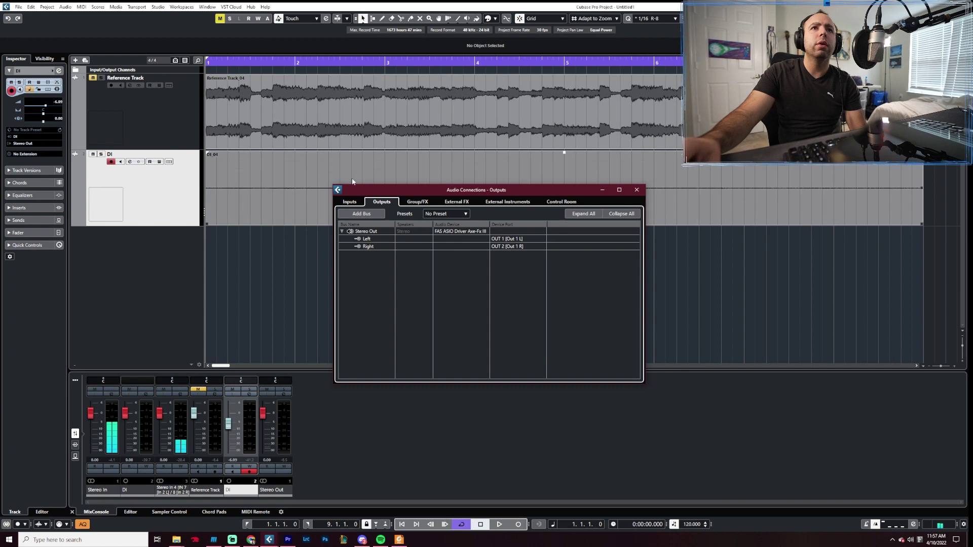
{"action": "right_click", "coordinate": [364, 271]}
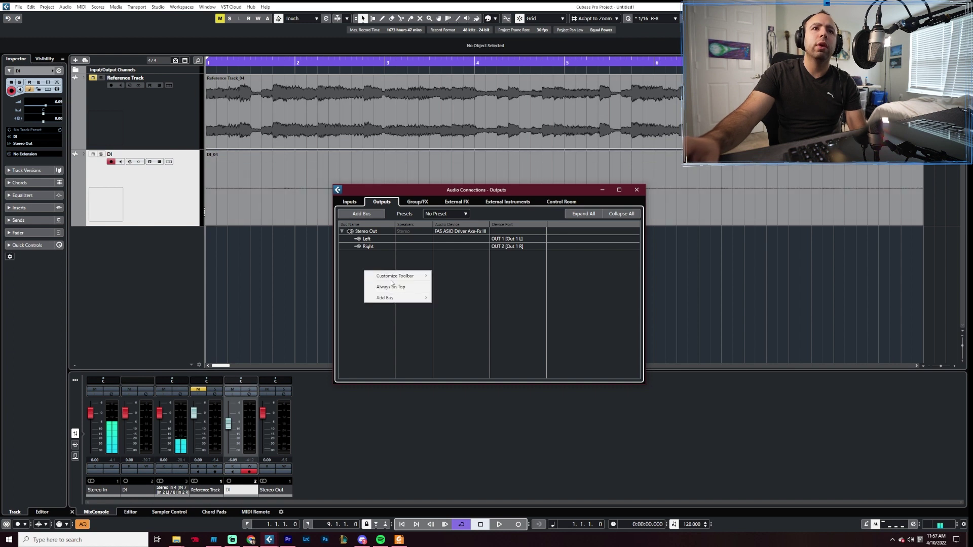
{"action": "left_click", "coordinate": [360, 213]}
{"action": "left_click", "coordinate": [361, 214]}
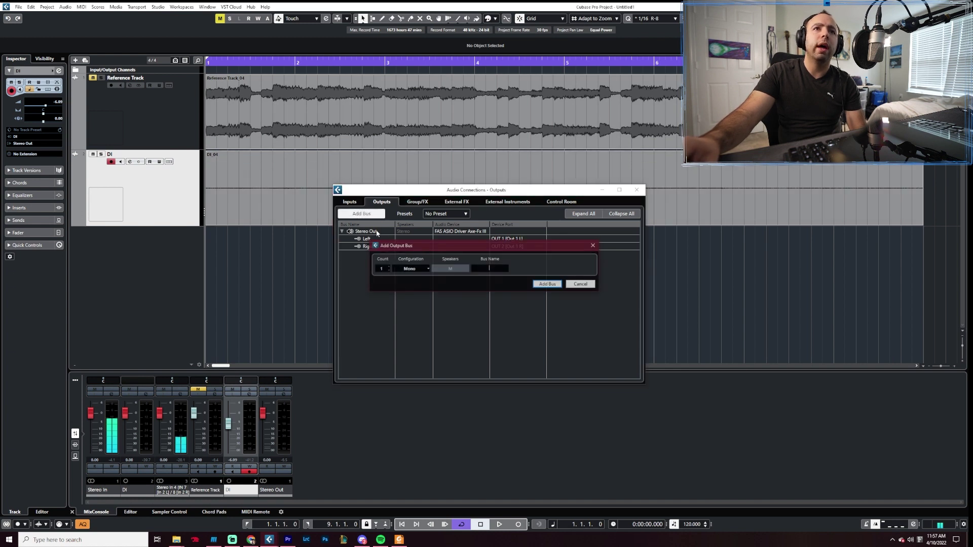
{"action": "type", "text": "DI Out"}
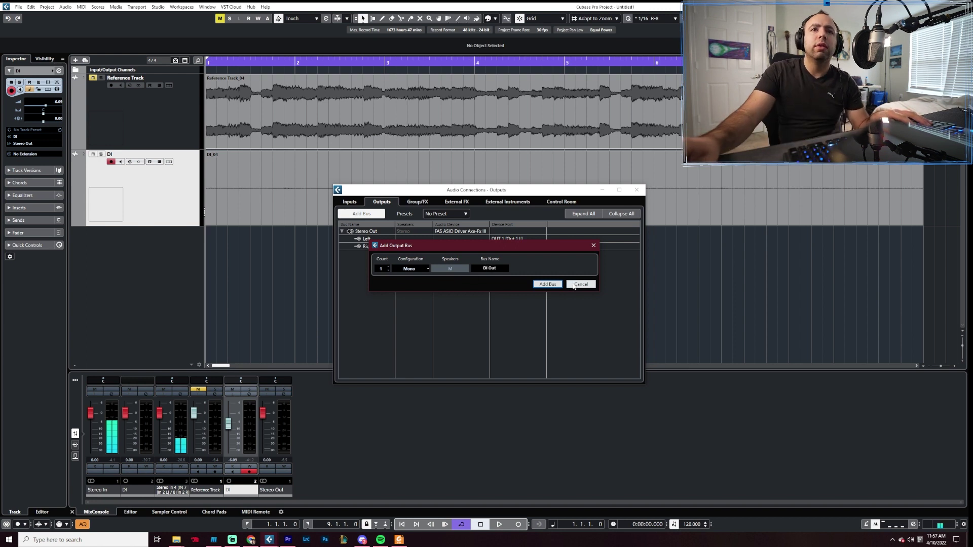
{"action": "left_click", "coordinate": [548, 284]}
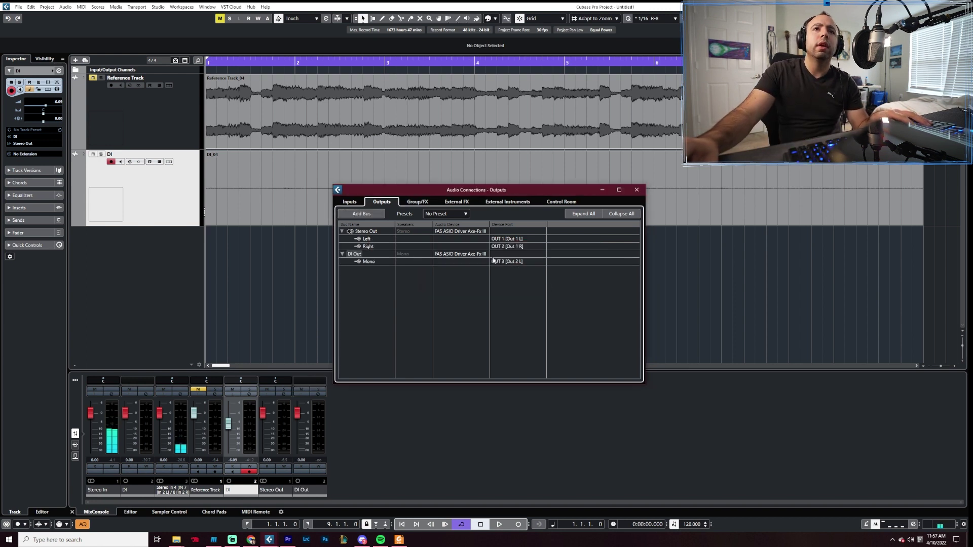
{"action": "left_click", "coordinate": [493, 261]}
{"action": "left_click", "coordinate": [520, 313]}
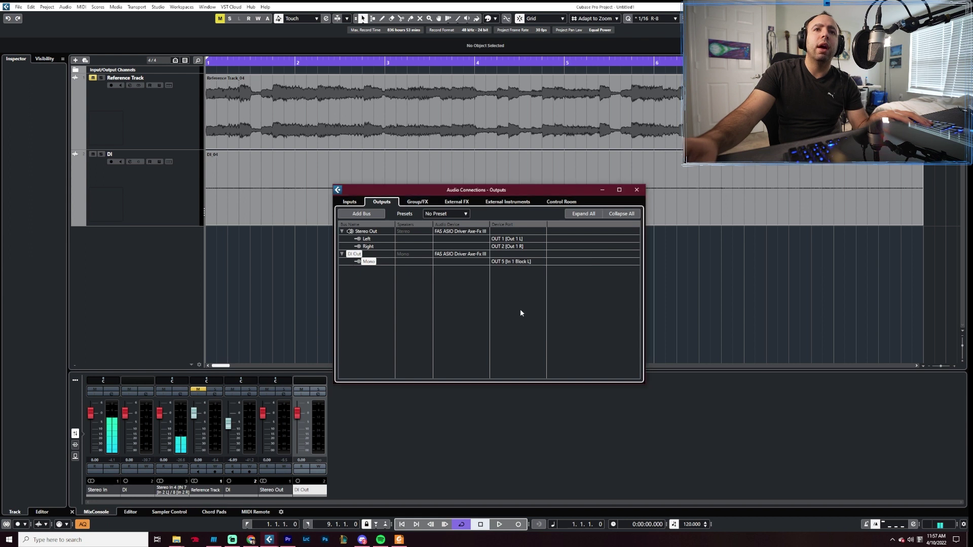
{"action": "left_click", "coordinate": [369, 292]}
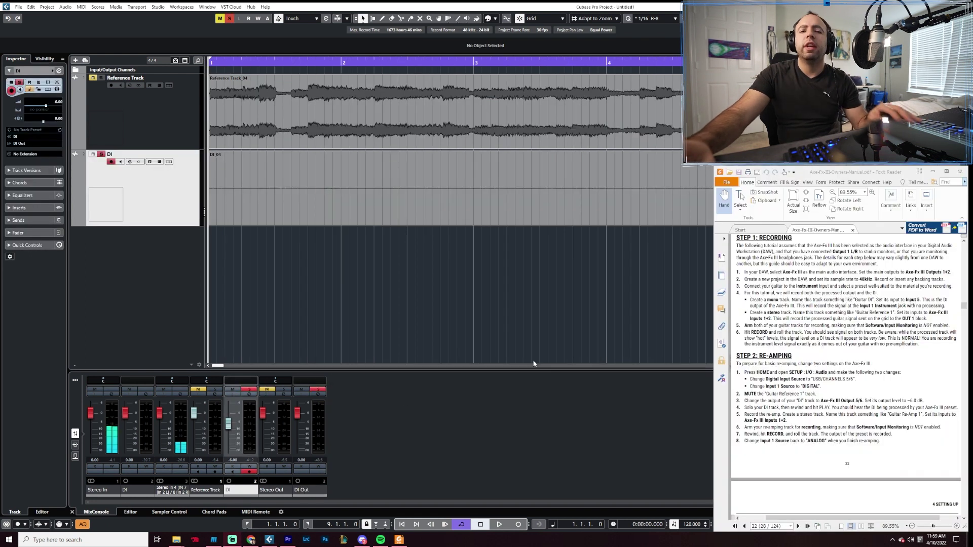
{"action": "left_click", "coordinate": [229, 426]}
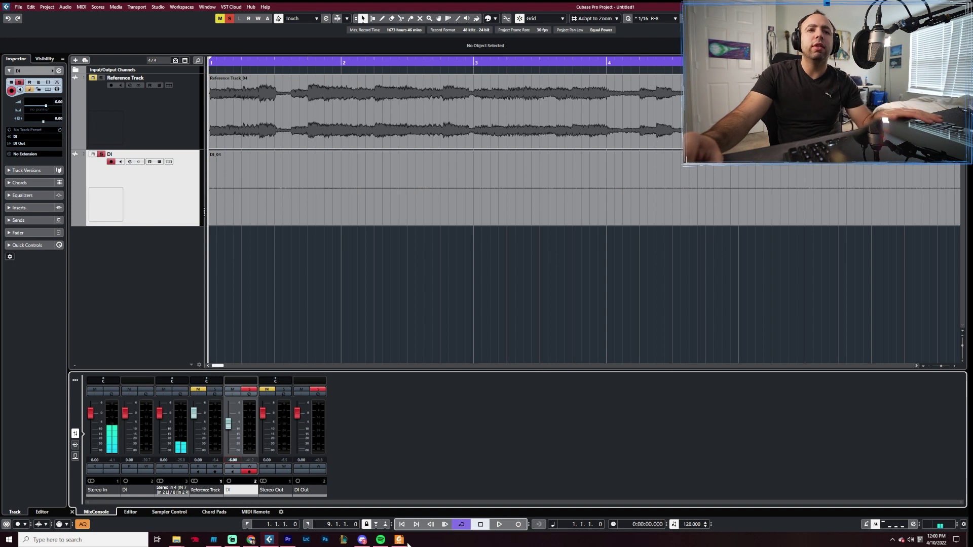
{"action": "key", "text": "alt+Tab"}
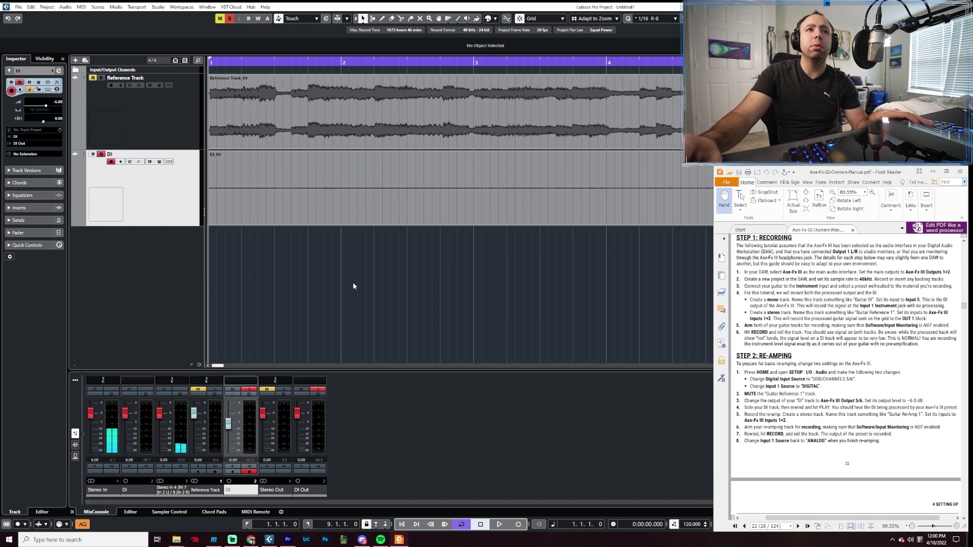
{"action": "left_click", "coordinate": [151, 270]}
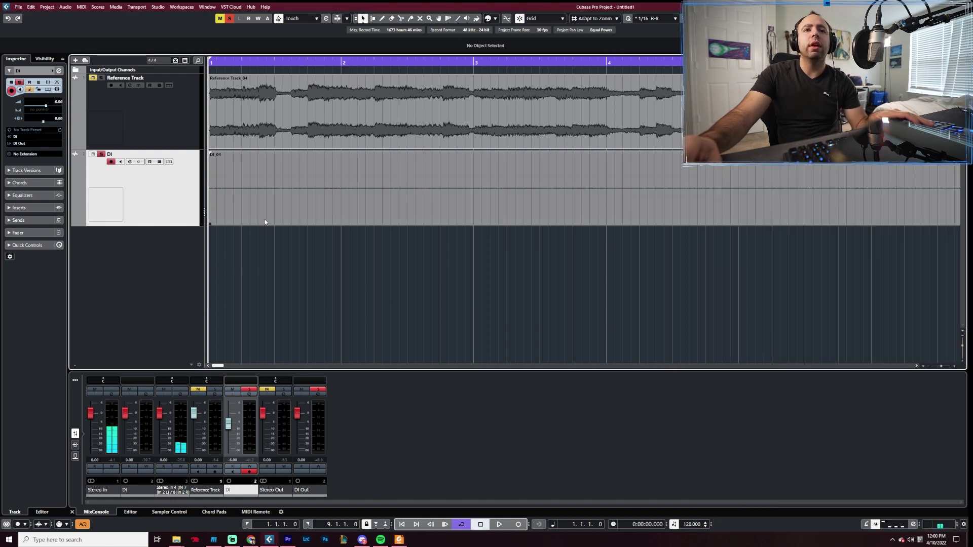
{"action": "key", "text": "space"}
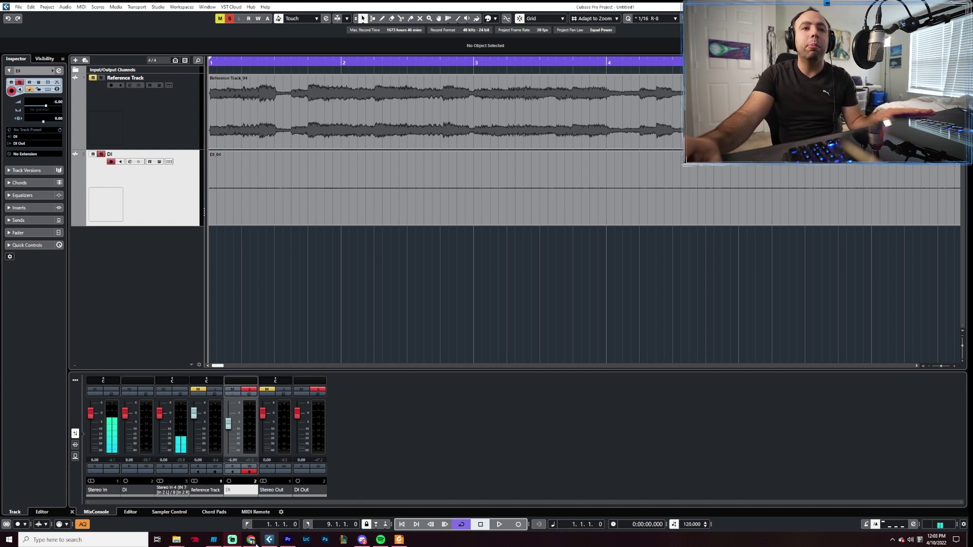
Step: Raise the first Drive block's gain in Axe-Edit III, then ease it back slightly
{"action": "left_click", "coordinate": [214, 539]}
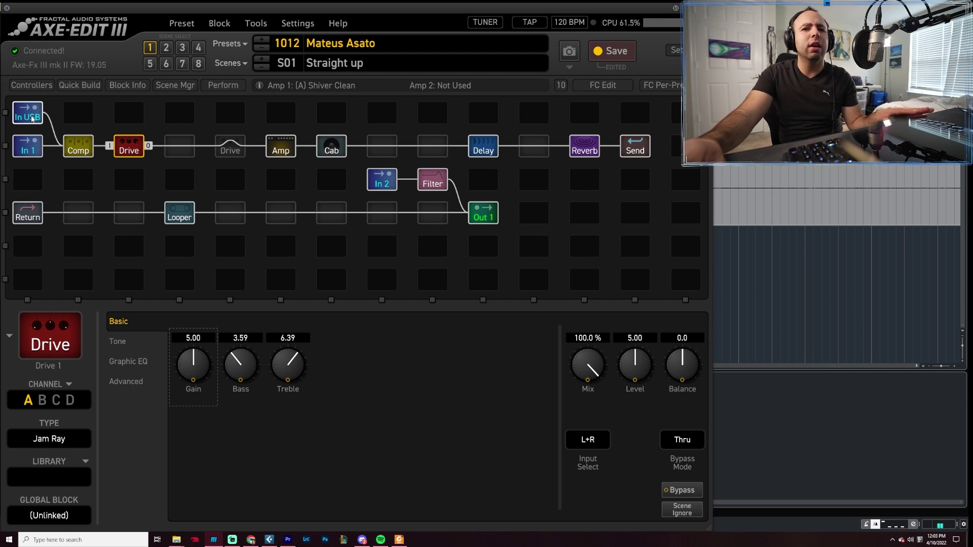
{"action": "left_click", "coordinate": [766, 251]}
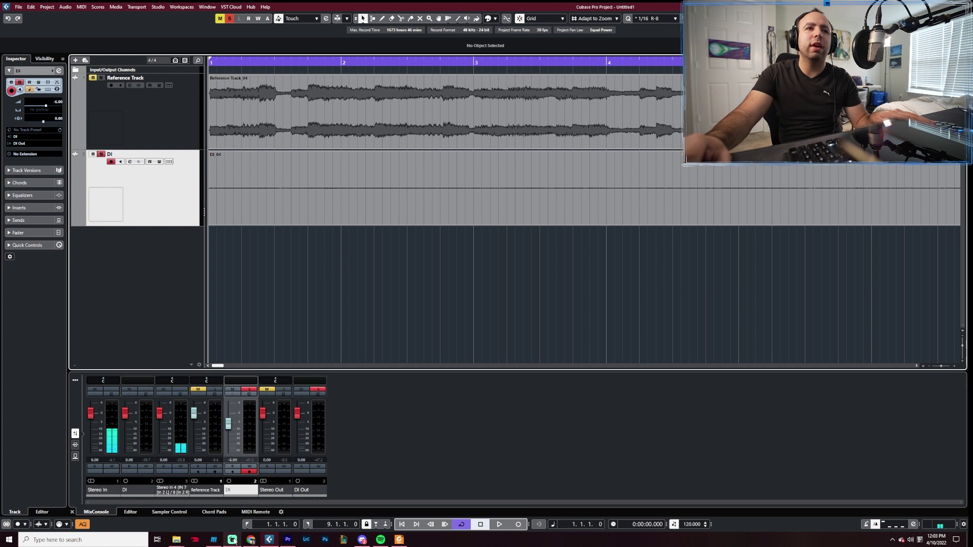
{"action": "left_click", "coordinate": [213, 539]}
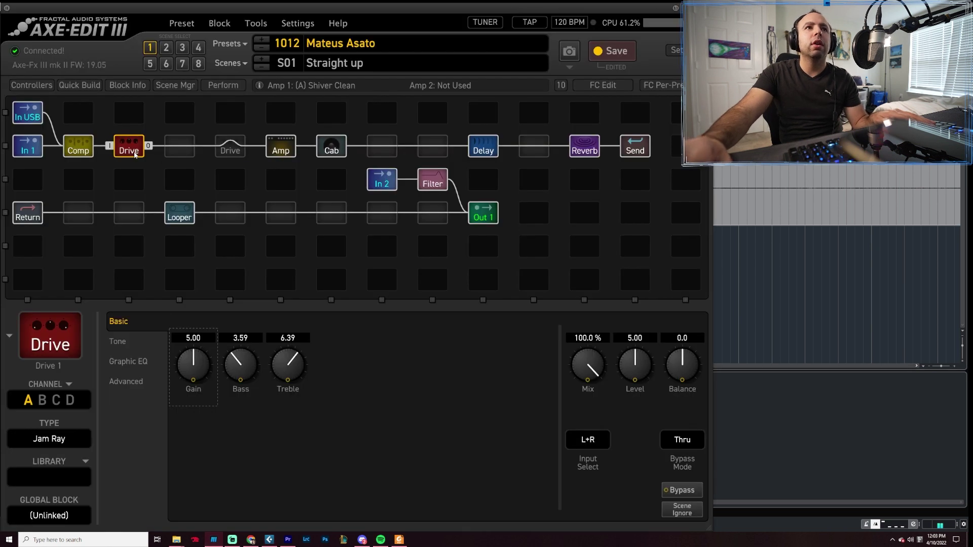
{"action": "left_click_drag", "start_coordinate": [210, 370], "coordinate": [234, 371]}
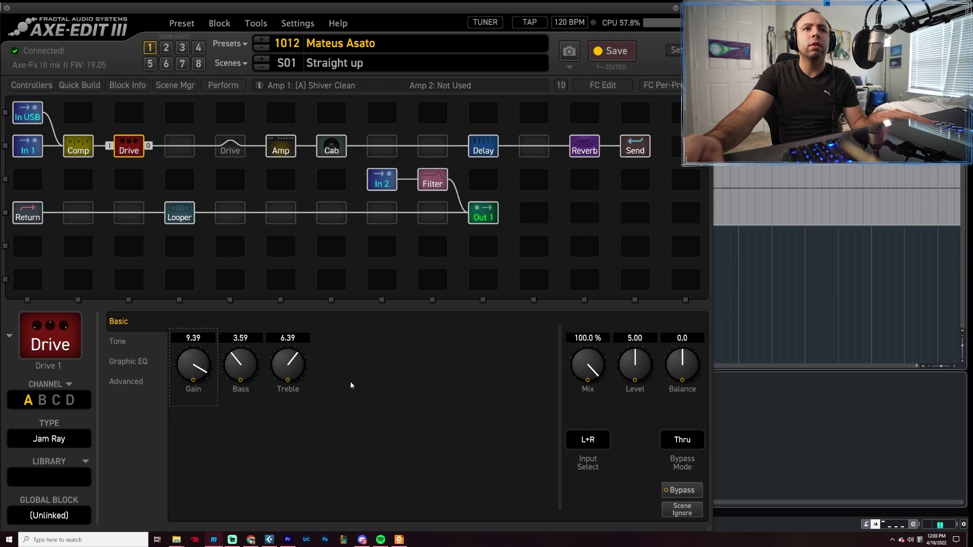
{"action": "left_click_drag", "start_coordinate": [350, 381], "coordinate": [213, 368]}
Step: Bypass the Delay block, then select the second Drive block
{"action": "left_click", "coordinate": [483, 146]}
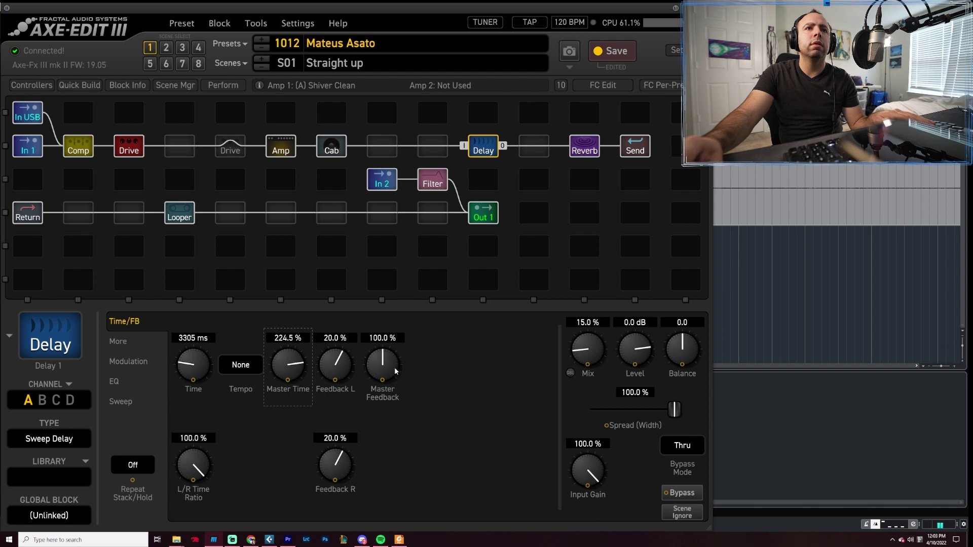
{"action": "key", "text": "ctrl+b"}
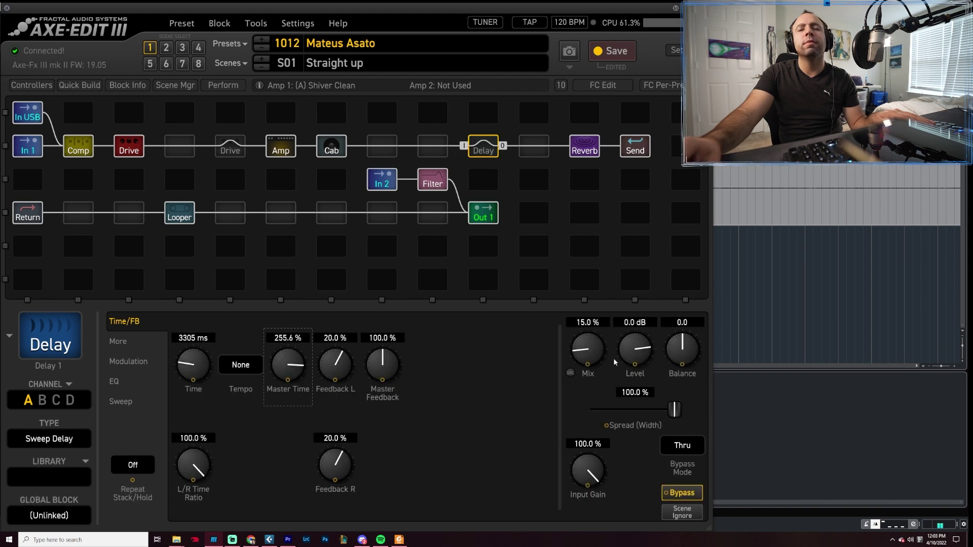
{"action": "left_click", "coordinate": [230, 145]}
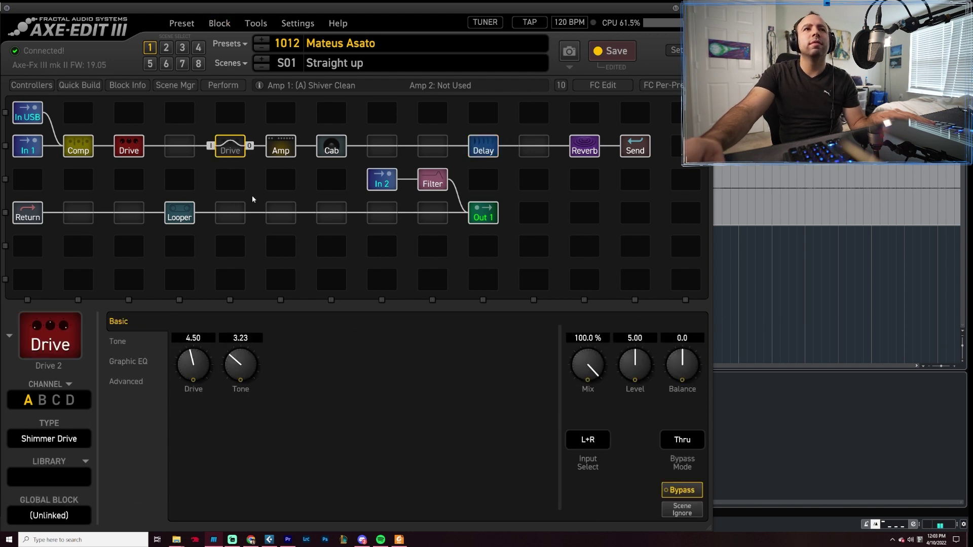
{"action": "key", "text": "alt+Tab"}
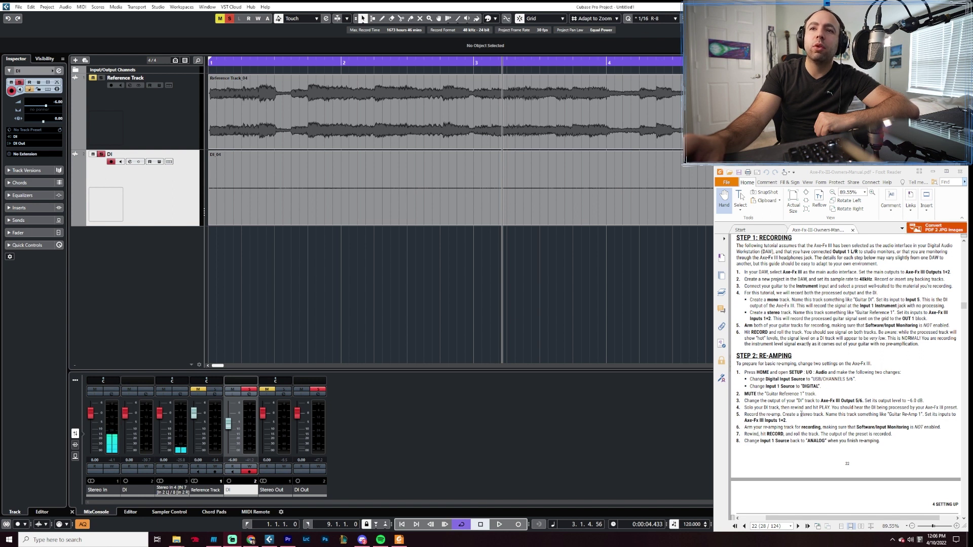
Step: Set up a new audio track named REAMP with Stereo In as its input
{"action": "right_click", "coordinate": [174, 279]}
{"action": "left_click", "coordinate": [202, 284]}
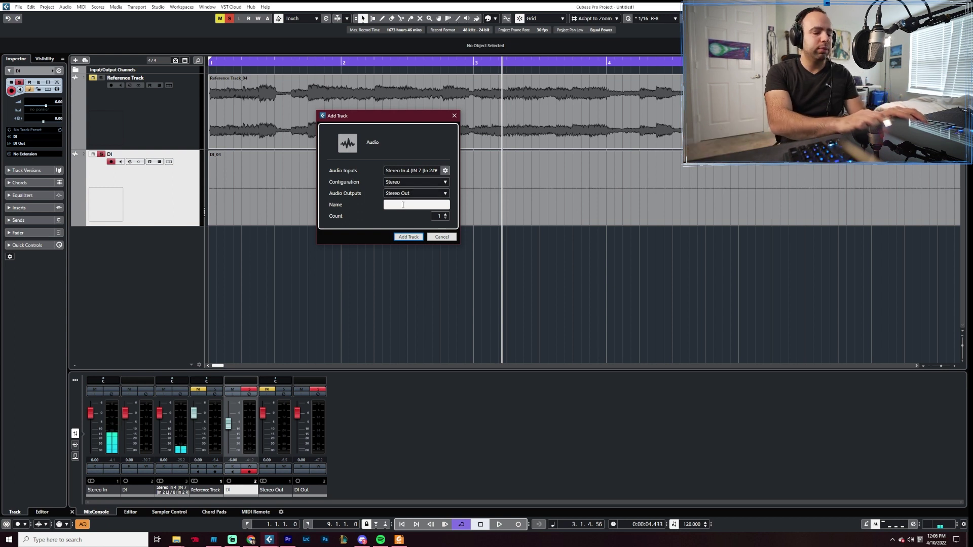
{"action": "type", "text": "REAMP"}
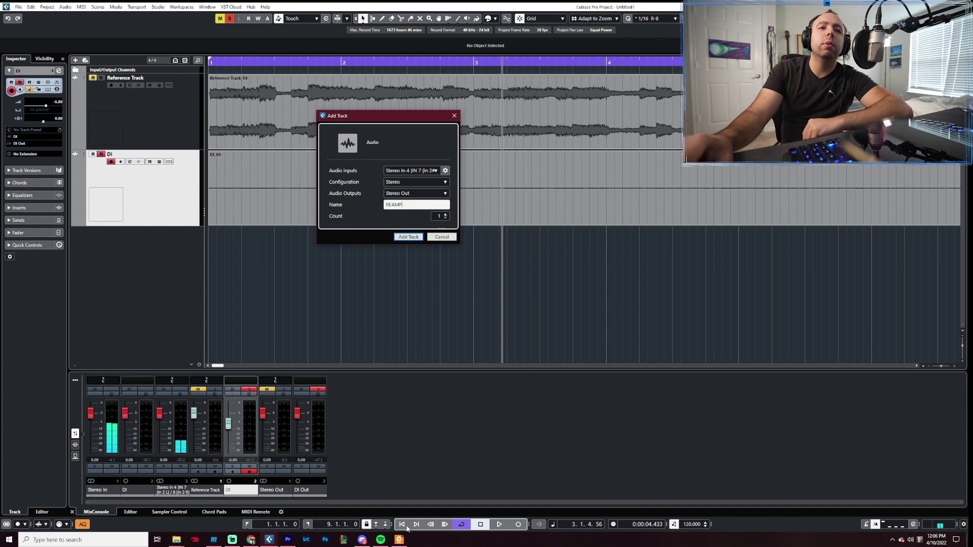
{"action": "left_click", "coordinate": [398, 539]}
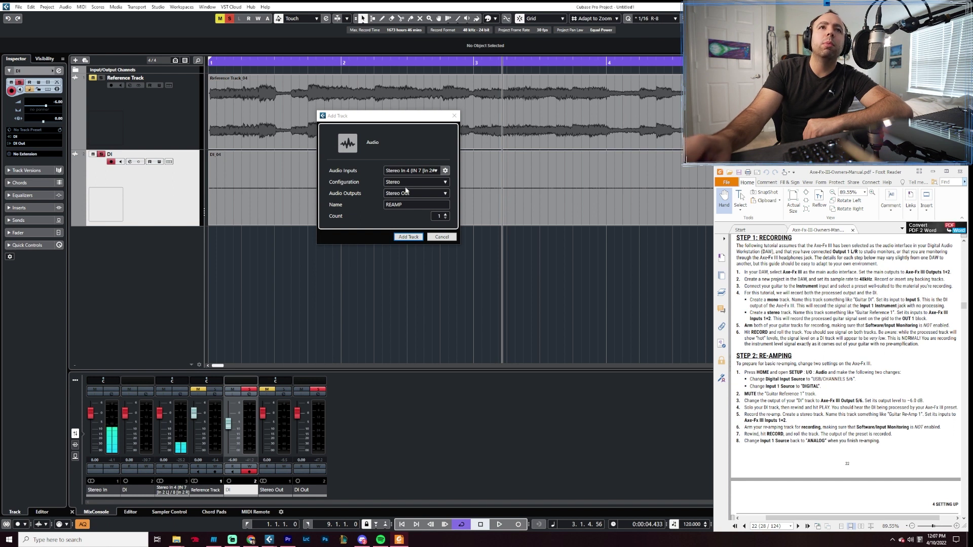
{"action": "left_click", "coordinate": [417, 172]}
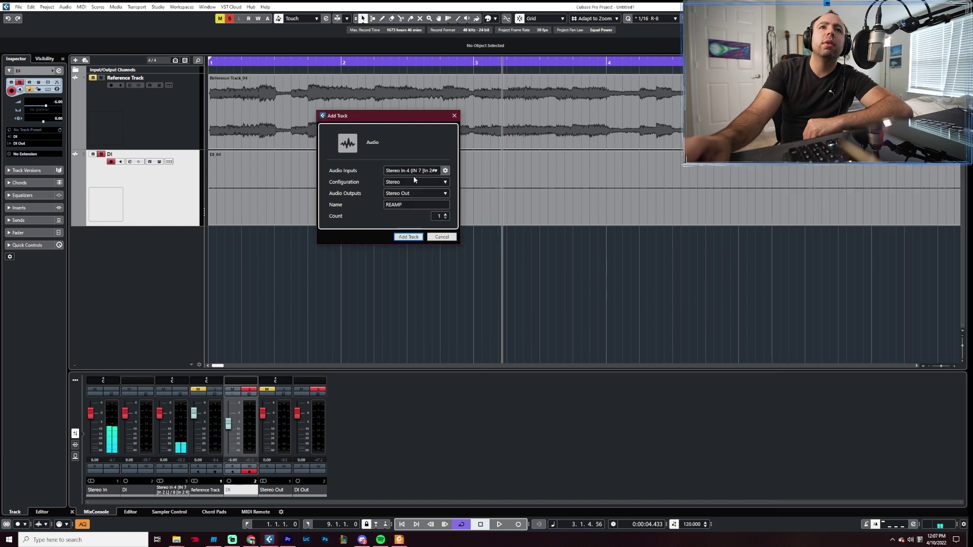
{"action": "left_click", "coordinate": [423, 171]}
{"action": "left_click", "coordinate": [421, 311]}
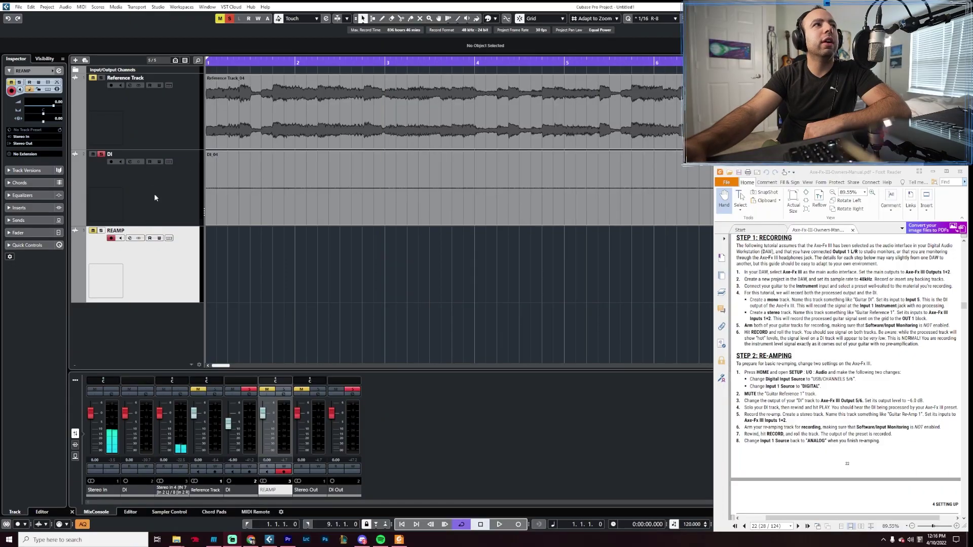
Step: Add the REAMP track and check the Axe-Fx editor's audio setup (Input 1 Digital, USB 5/6)
{"action": "left_click", "coordinate": [165, 278]}
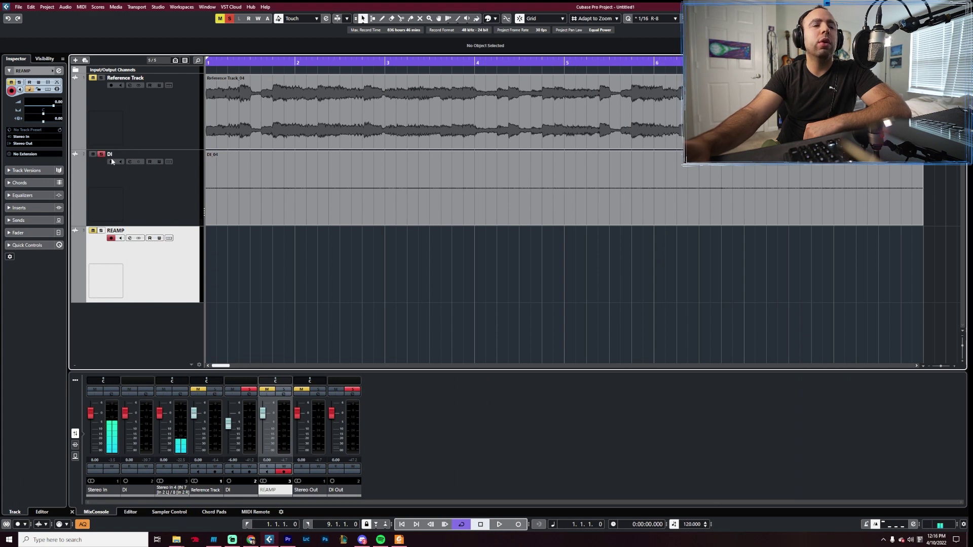
{"action": "left_click", "coordinate": [159, 7]}
{"action": "left_click", "coordinate": [214, 539]}
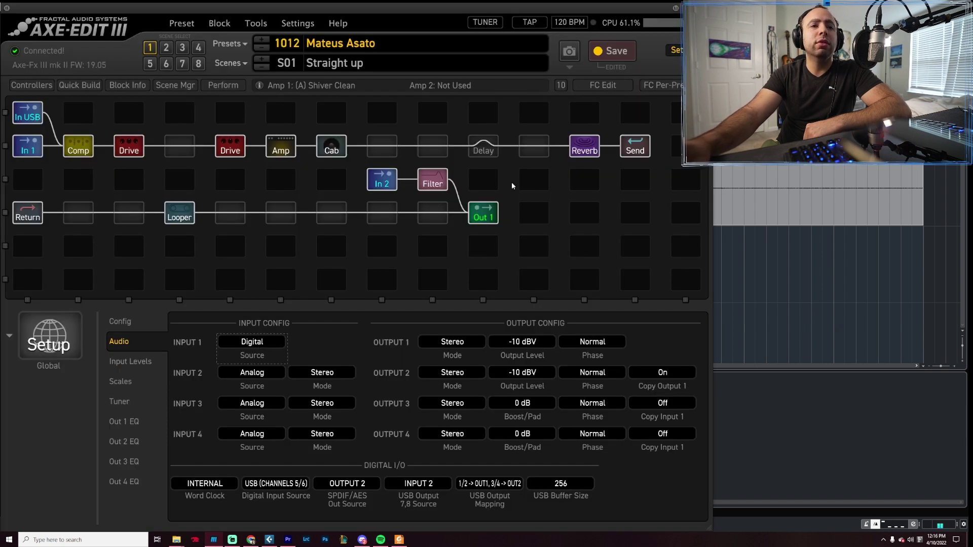
{"action": "key", "text": "alt+Tab"}
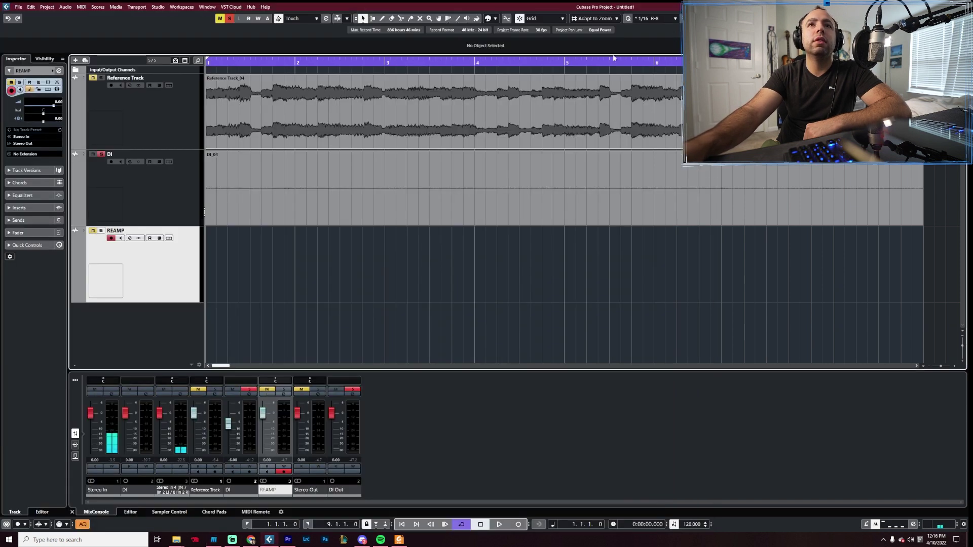
Step: Record the reamped DI signal onto the REAMP track as an eight-bar REAMP_07 take
{"action": "left_click", "coordinate": [175, 205]}
{"action": "left_click", "coordinate": [177, 293]}
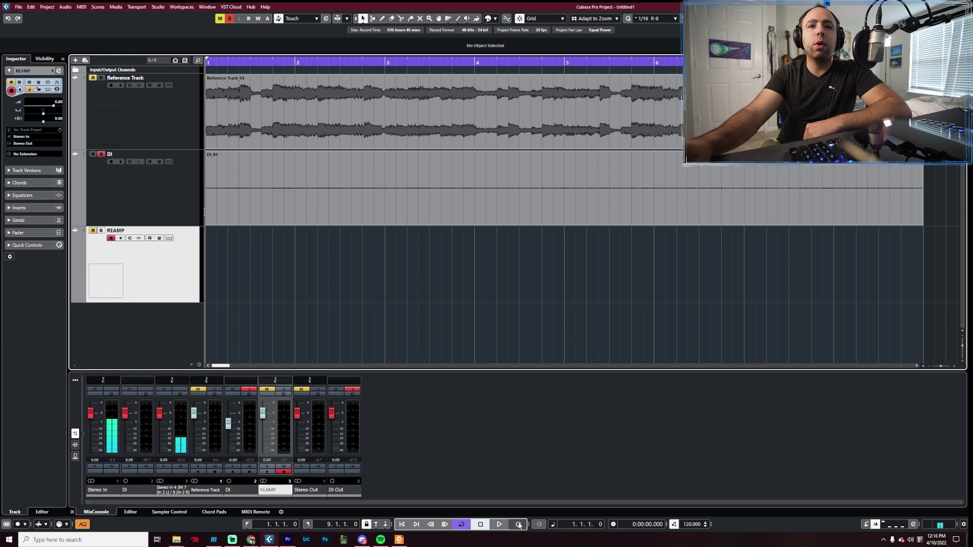
{"action": "left_click", "coordinate": [213, 540]}
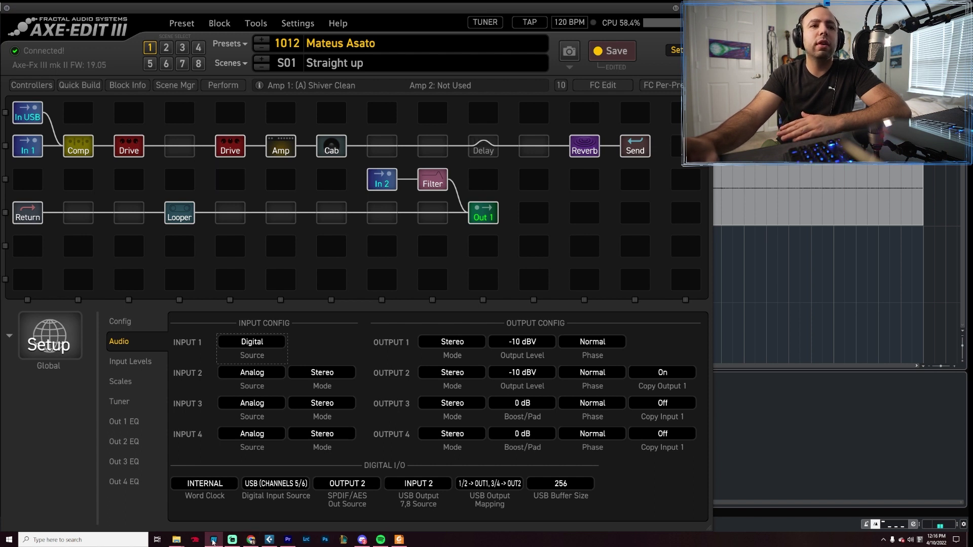
{"action": "mouse_move", "coordinate": [213, 542]}
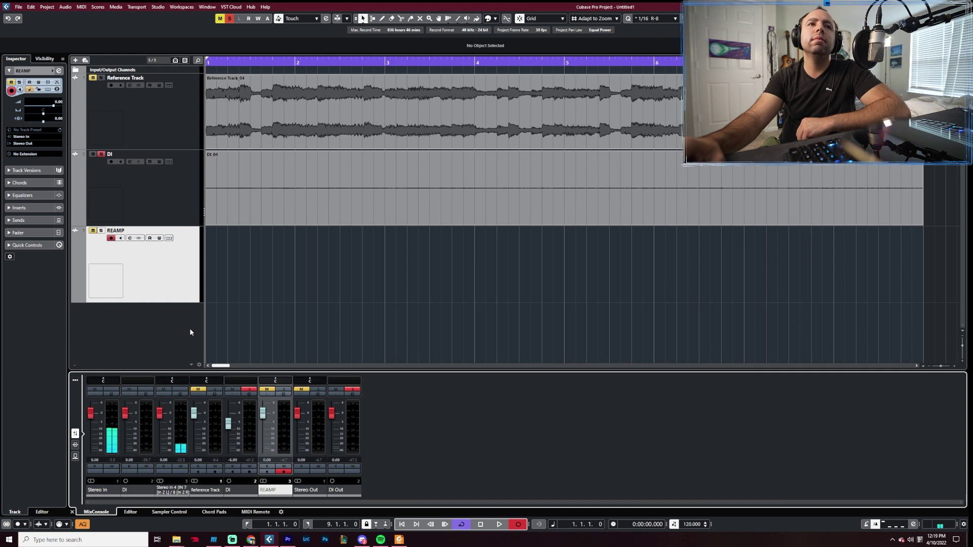
{"action": "key", "text": "KP_Multiply"}
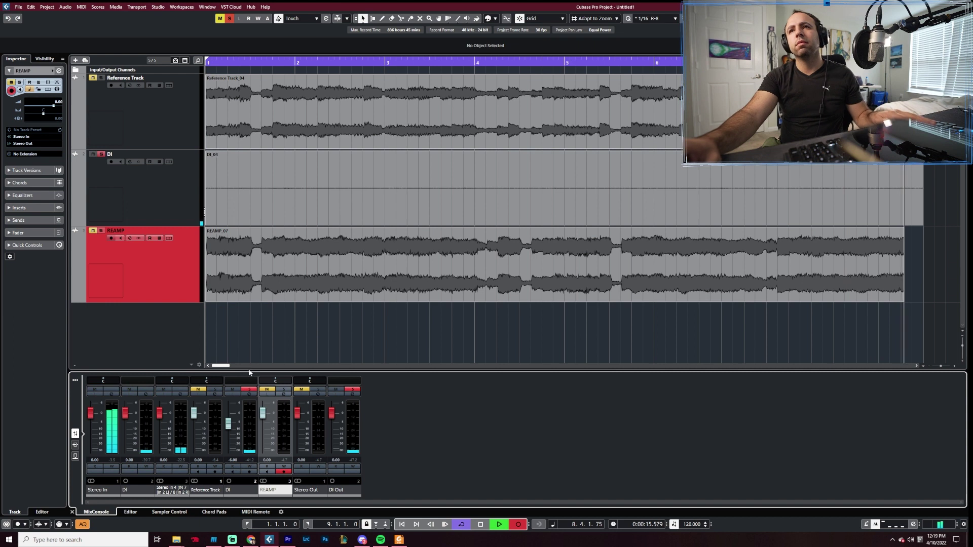
{"action": "key", "text": "space"}
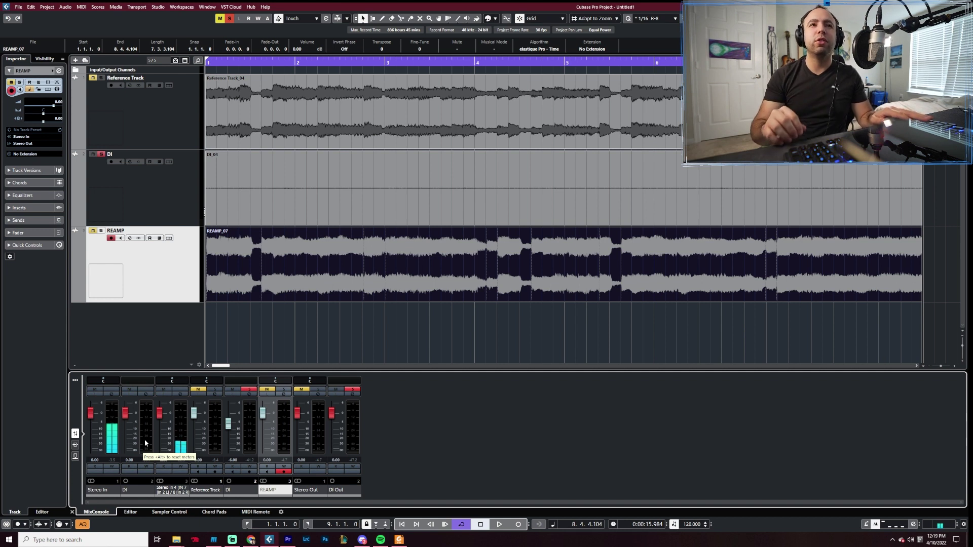
Step: Solo the Reference Track, mute DI and REAMP, and play the reference
{"action": "left_click", "coordinate": [93, 78]}
{"action": "left_click", "coordinate": [101, 78]}
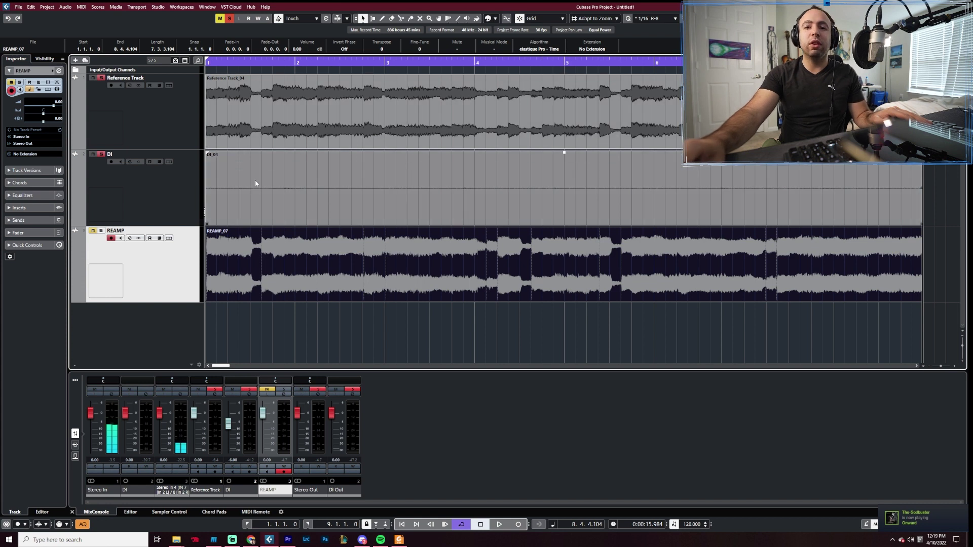
{"action": "left_click", "coordinate": [93, 231]}
{"action": "left_click", "coordinate": [101, 231]}
{"action": "left_click", "coordinate": [93, 154]}
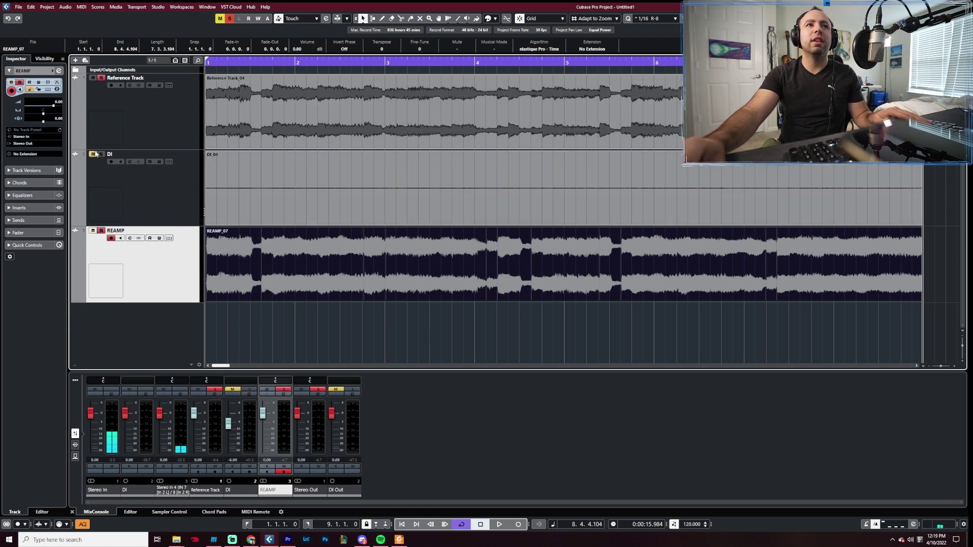
{"action": "left_click", "coordinate": [93, 230]}
{"action": "left_click", "coordinate": [101, 230]}
{"action": "key", "text": "space"}
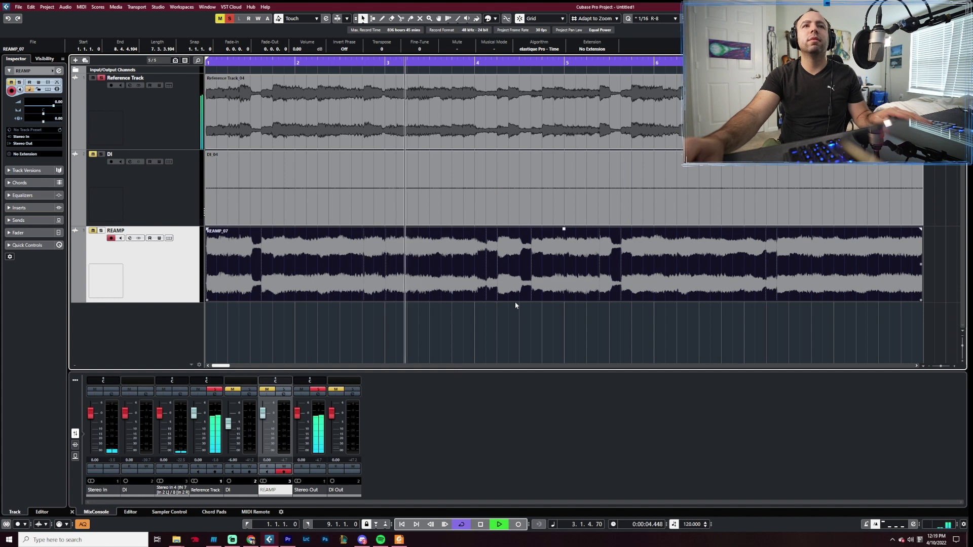
{"action": "key", "text": "space"}
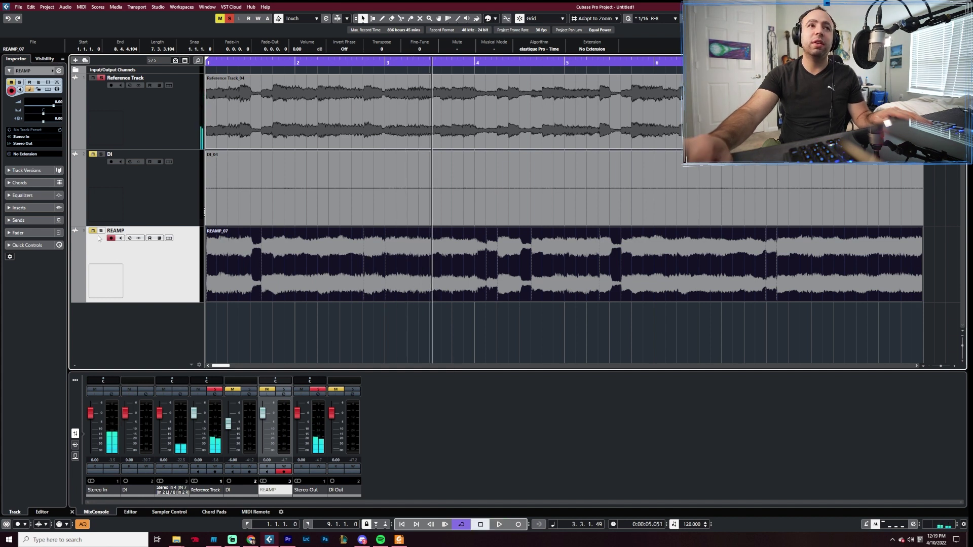
Step: Solo REAMP, mute the Reference Track, and play the reamp take to about bar 7
{"action": "left_click", "coordinate": [93, 231]}
{"action": "left_click", "coordinate": [101, 231]}
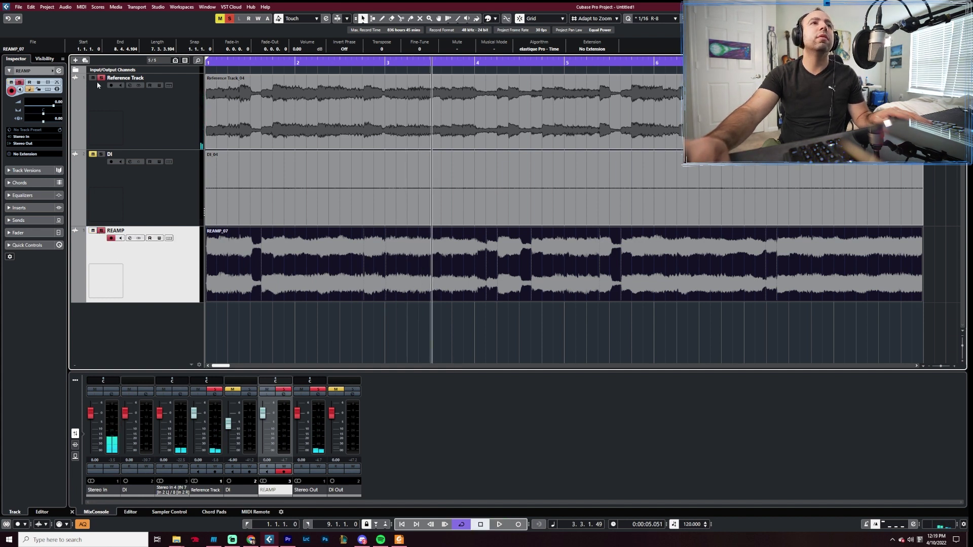
{"action": "left_click", "coordinate": [100, 78]}
{"action": "left_click", "coordinate": [93, 77]}
{"action": "key", "text": "space"}
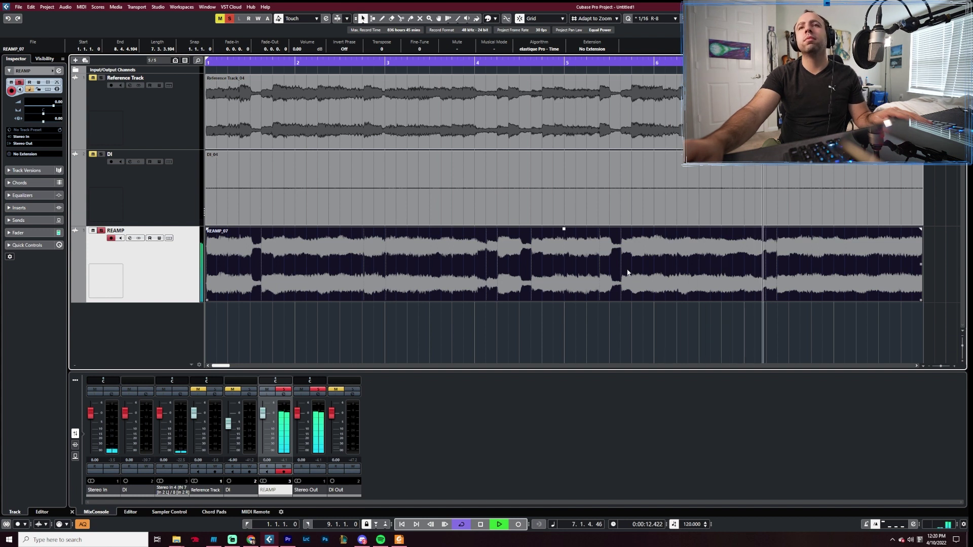
{"action": "key", "text": "space"}
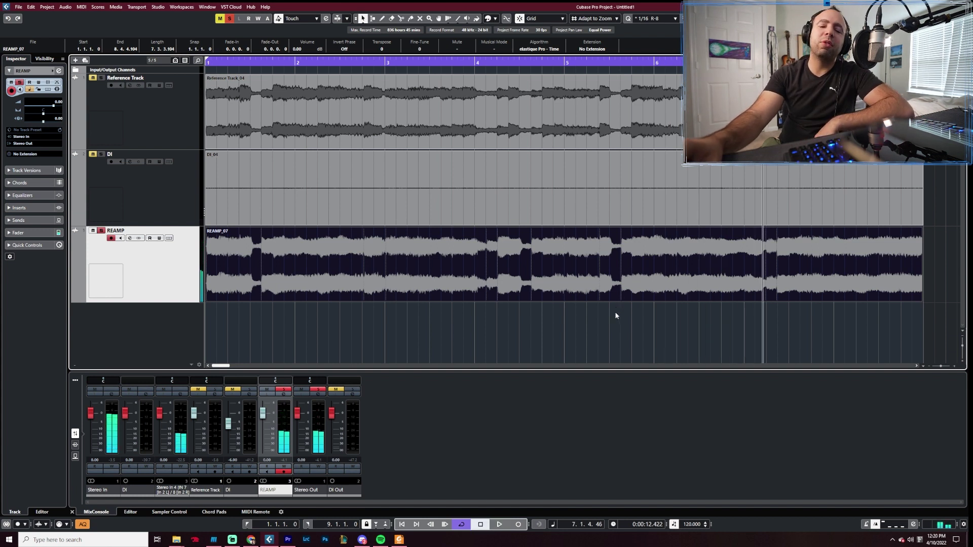